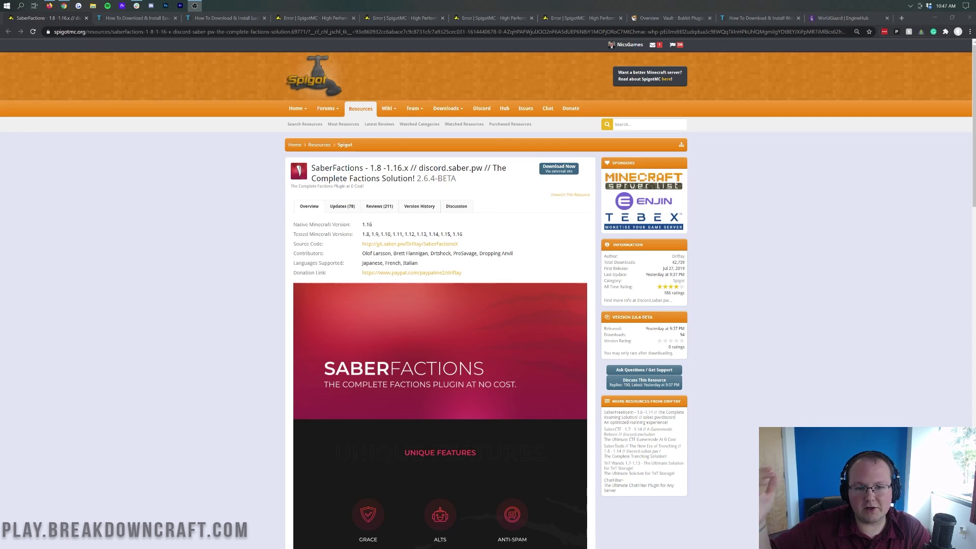
# Reload the SpigotMC security error page, dismiss the resubmission prompt, and return to the SaberFactions page.
pyautogui.click(297, 18)
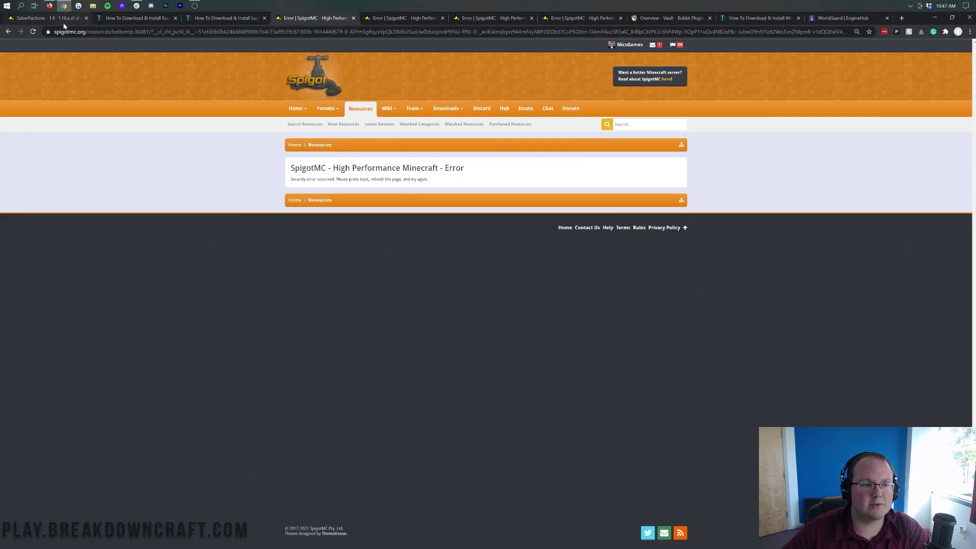
pyautogui.click(32, 31)
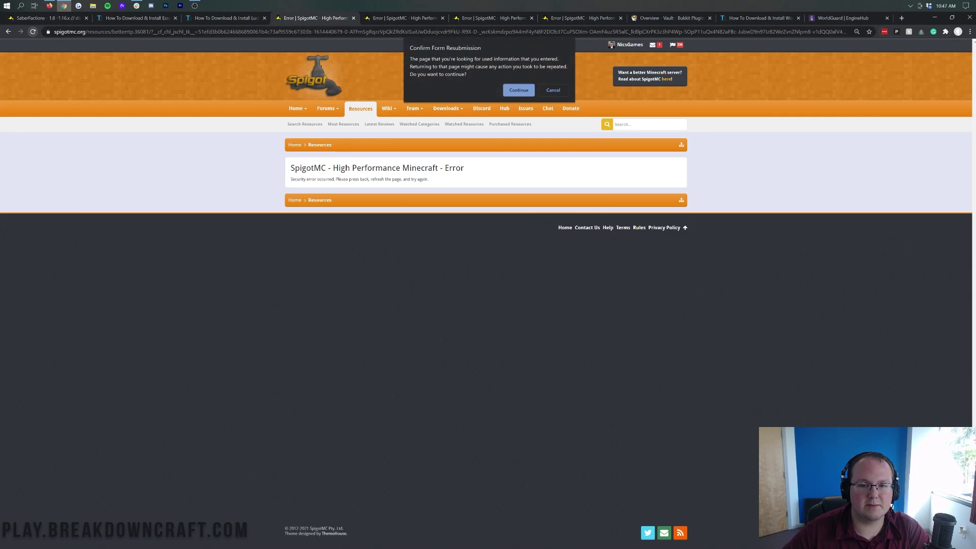
pyautogui.click(518, 90)
pyautogui.click(46, 18)
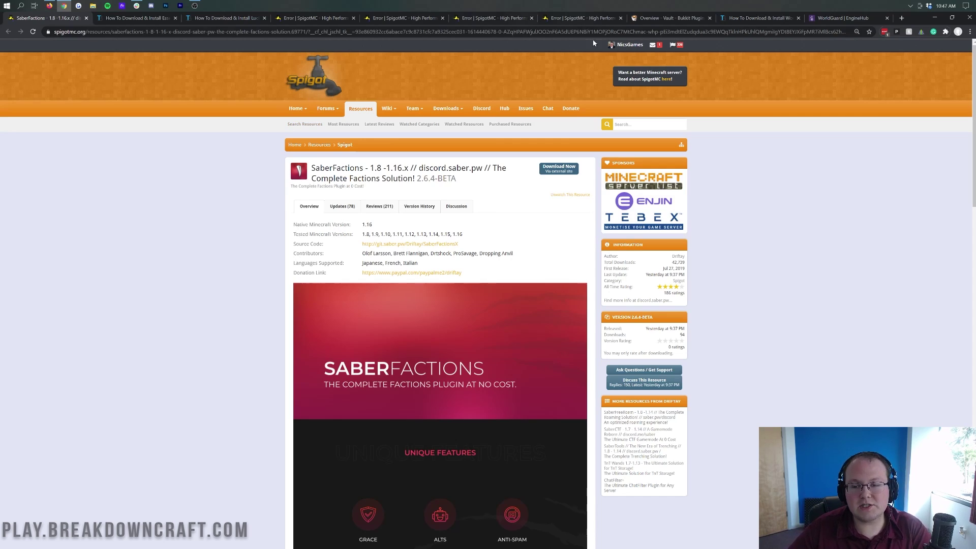
# Check the Paper server folder on the desktop, then close it and restore the browser.
pyautogui.click(936, 19)
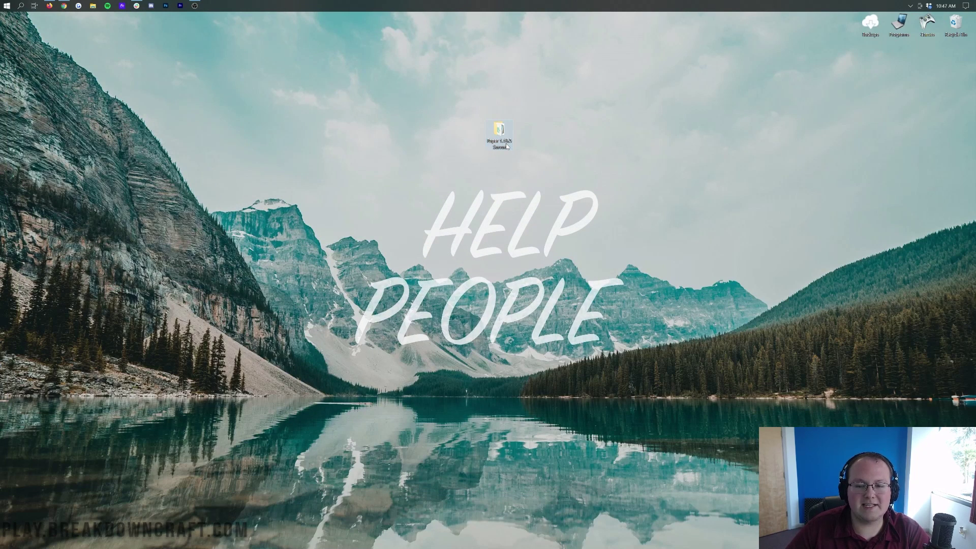
pyautogui.doubleClick(506, 146)
pyautogui.moveTo(370, 295); pyautogui.dragTo(590, 113)
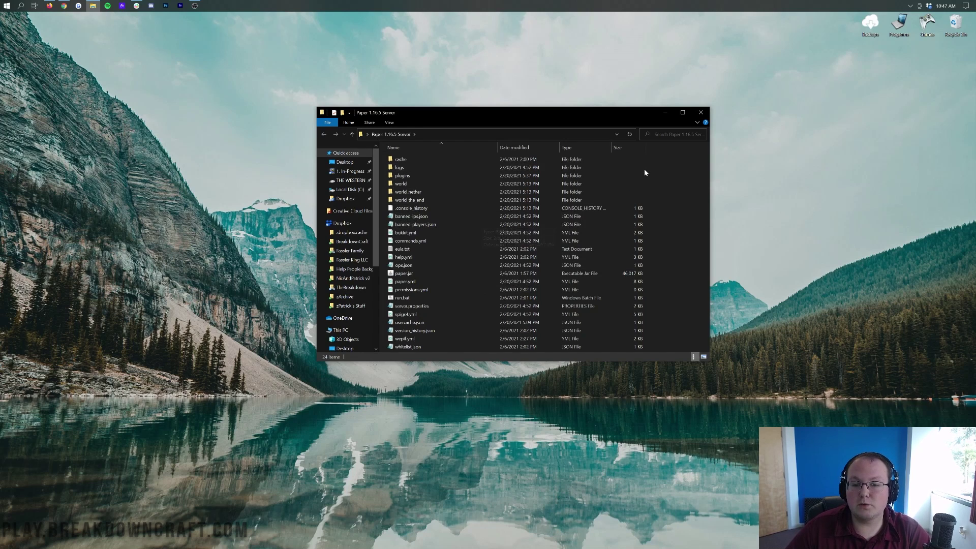
pyautogui.click(702, 113)
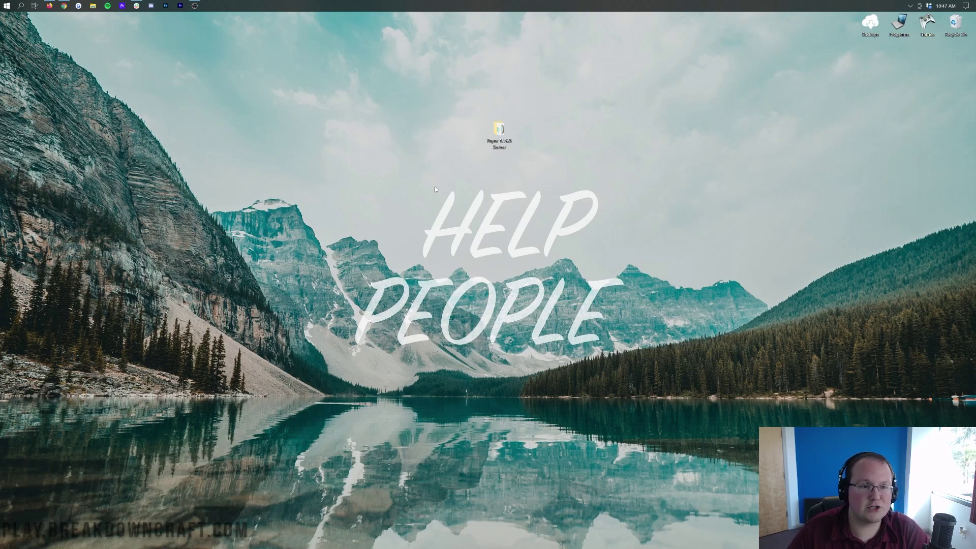
pyautogui.click(64, 6)
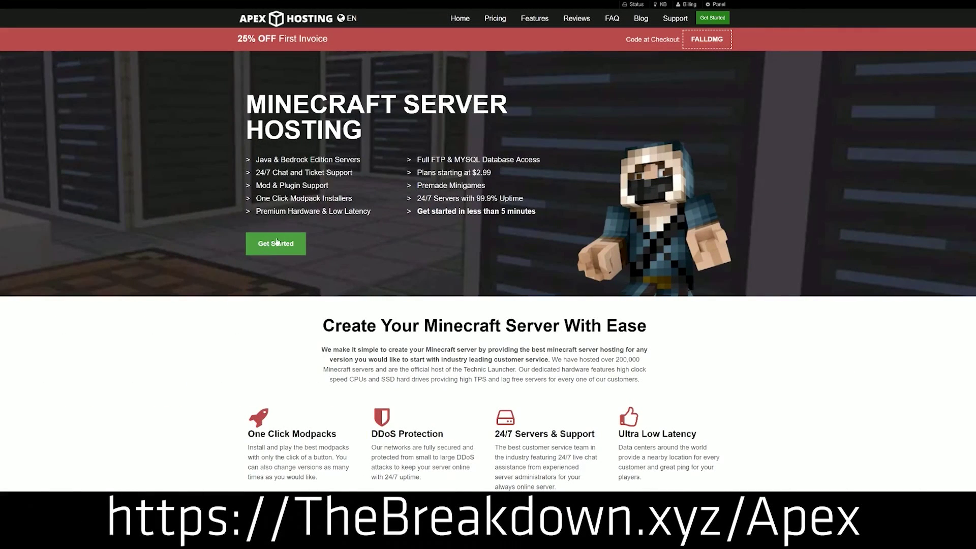
# Highlight the One Click Modpacks, Automated Backups and Instant Setup feature text on the hosting page.
pyautogui.scroll(-2, 383, 304)
pyautogui.scroll(-3, 383, 304)
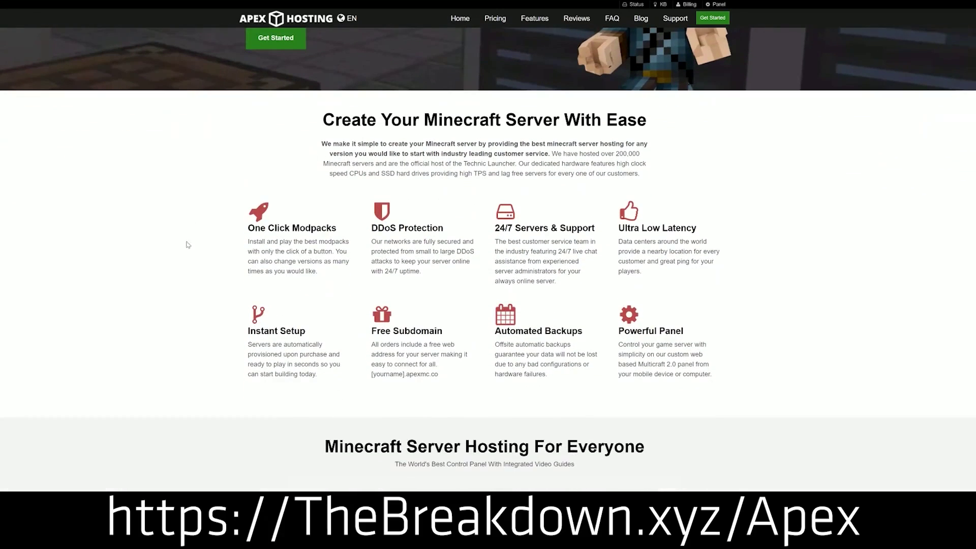
pyautogui.moveTo(248, 228); pyautogui.dragTo(598, 231)
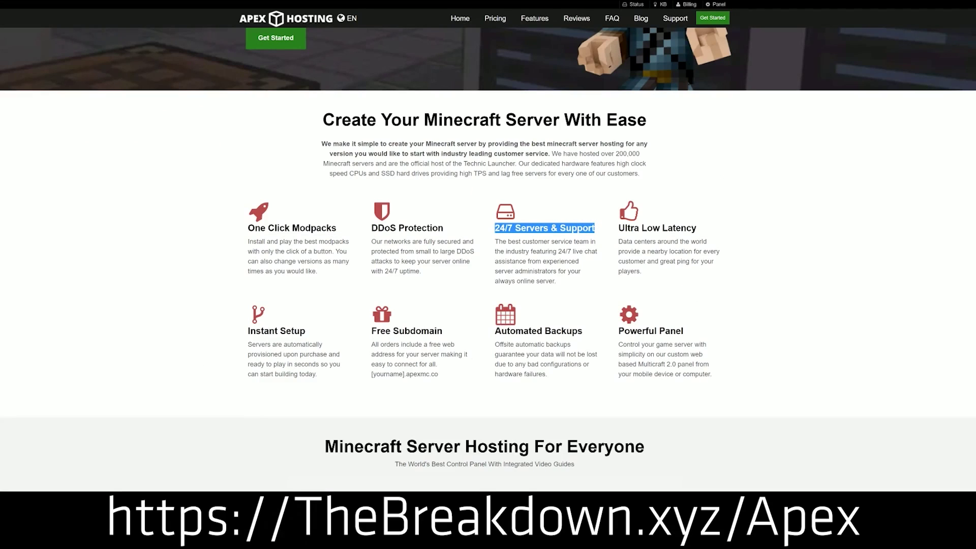
pyautogui.moveTo(494, 332); pyautogui.dragTo(613, 331)
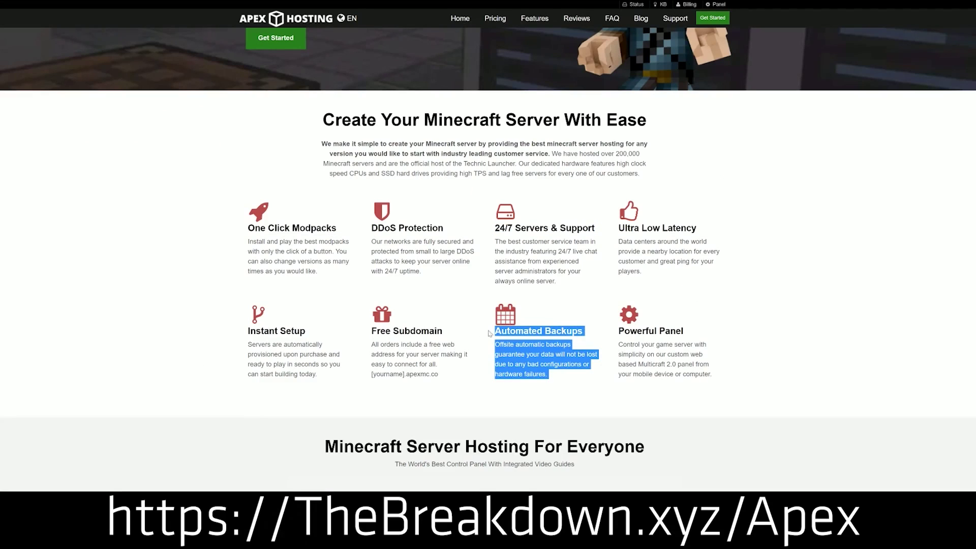
pyautogui.click(605, 333)
pyautogui.moveTo(319, 376); pyautogui.dragTo(249, 331)
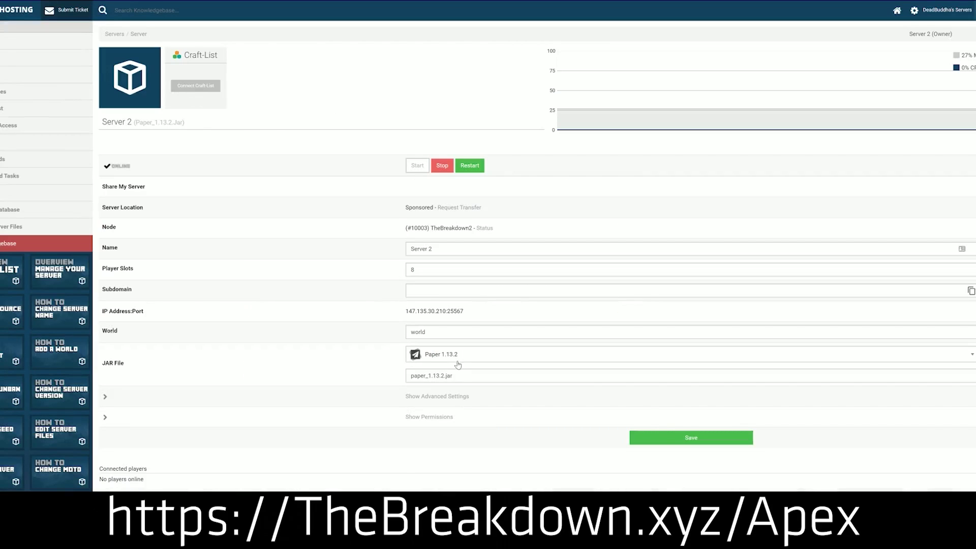
# Change Server 2's jar to Minecraft 1.15, confirming the version change and the new-world prompt.
pyautogui.click(460, 362)
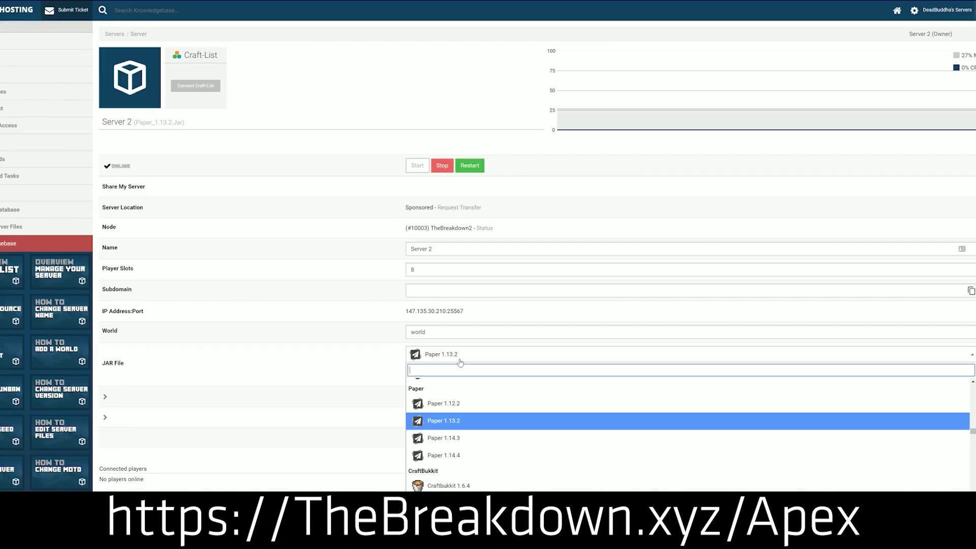
pyautogui.scroll(5, 454, 428)
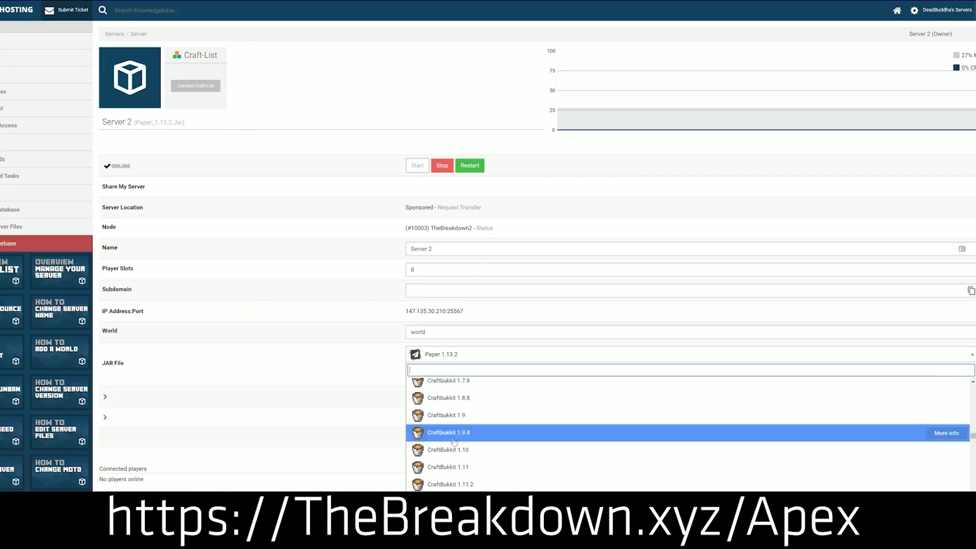
pyautogui.scroll(5, 454, 428)
pyautogui.scroll(-4, 455, 432)
pyautogui.scroll(2, 456, 438)
pyautogui.scroll(-1, 456, 438)
pyautogui.scroll(5, 454, 440)
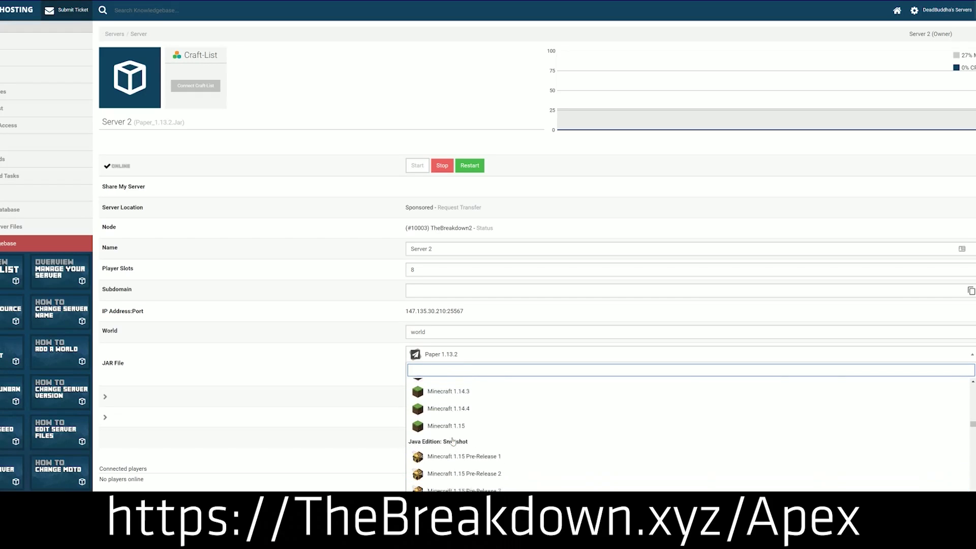
pyautogui.scroll(-3, 452, 441)
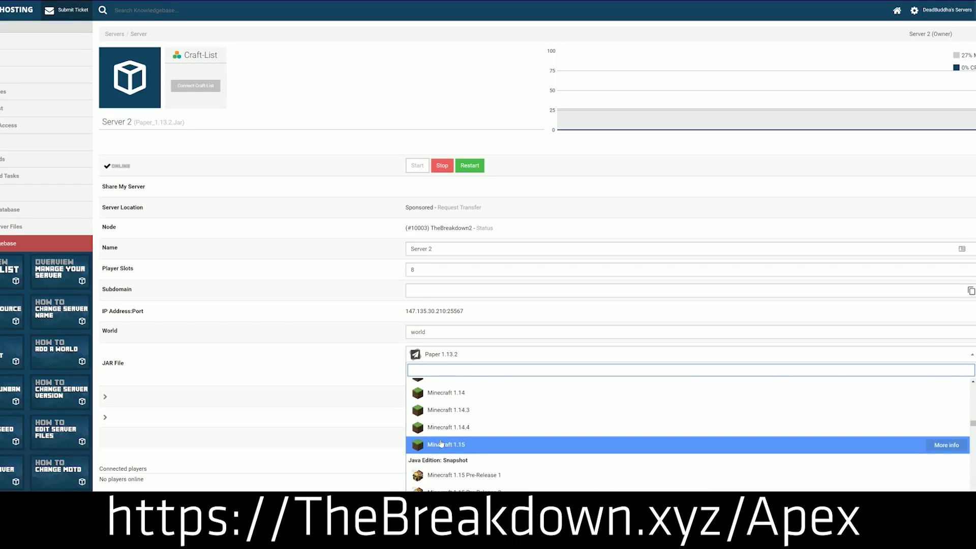
pyautogui.click(497, 448)
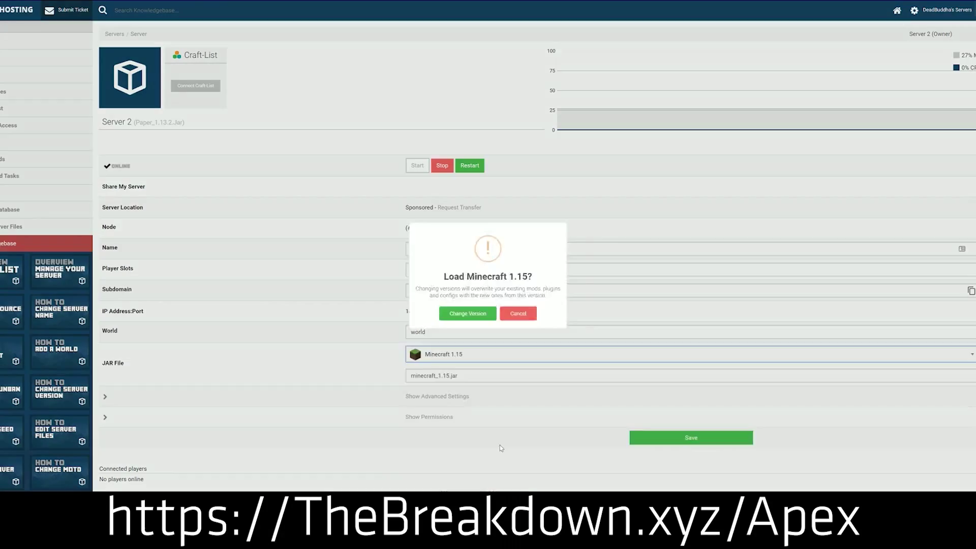
pyautogui.click(451, 324)
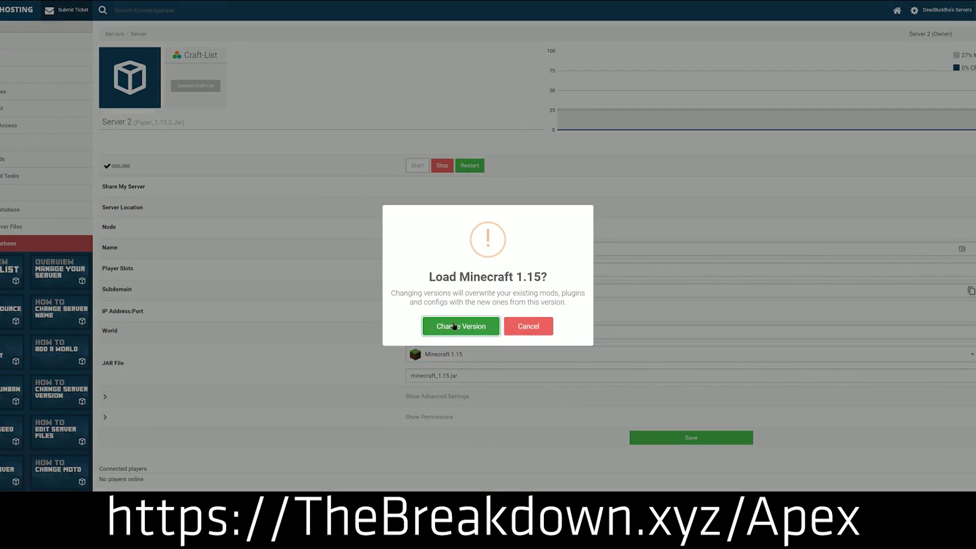
pyautogui.click(532, 336)
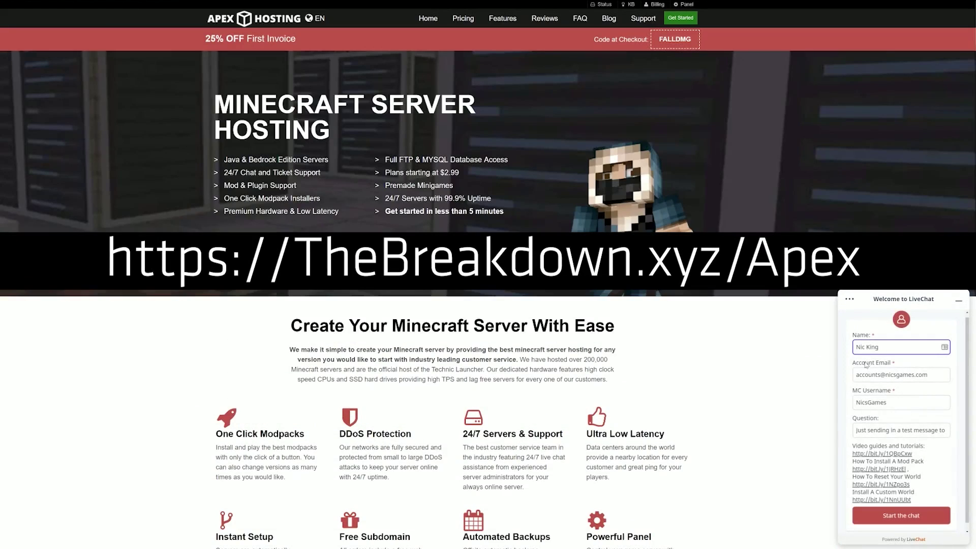
# Start the support chat from the already filled-in LiveChat welcome form.
pyautogui.click(895, 515)
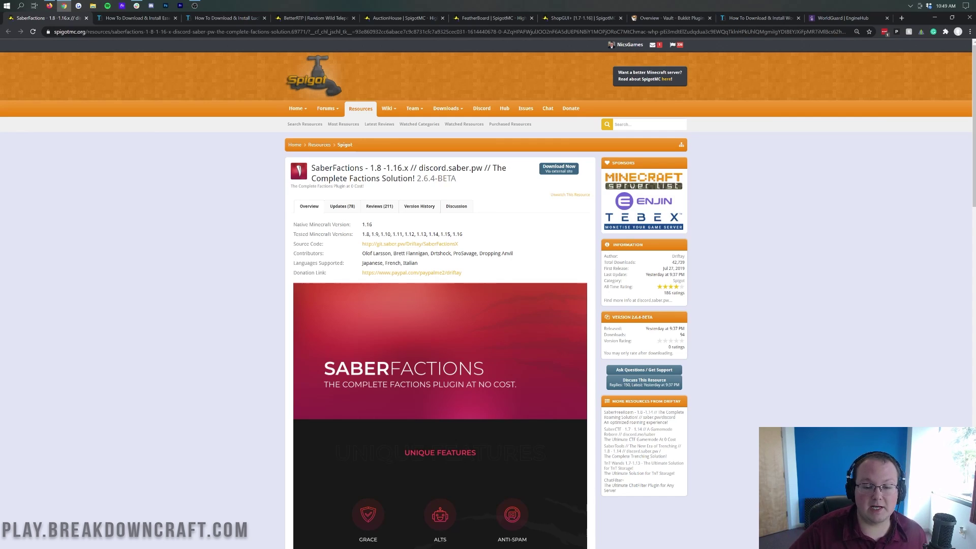
# Scroll through the SaberFactions resource page and highlight its last update time.
pyautogui.scroll(-1, 422, 206)
pyautogui.scroll(1, 478, 193)
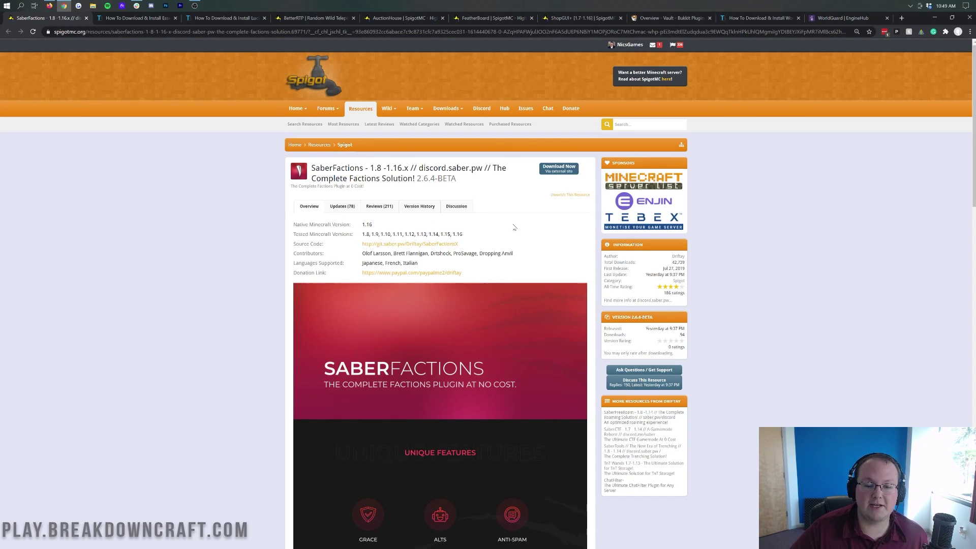
pyautogui.scroll(-7, 515, 227)
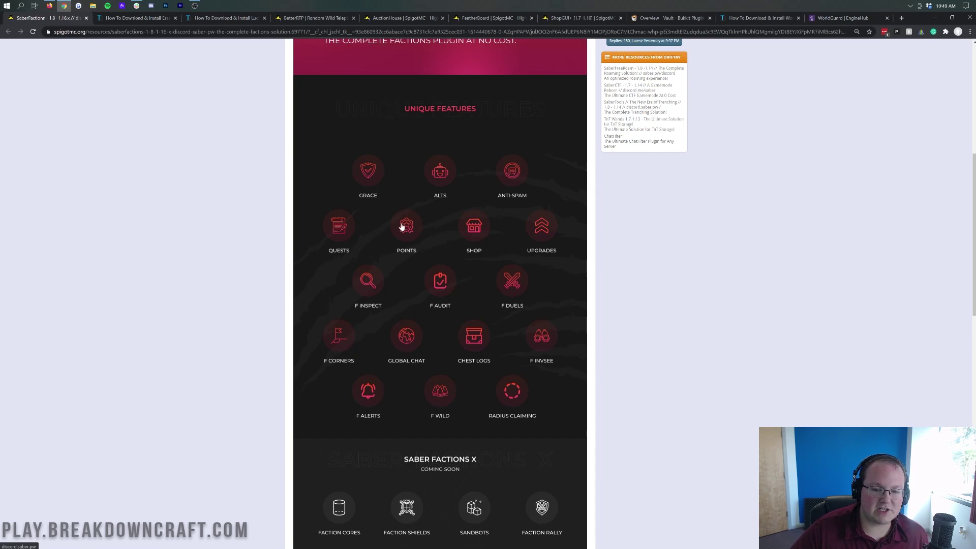
pyautogui.scroll(-2, 355, 249)
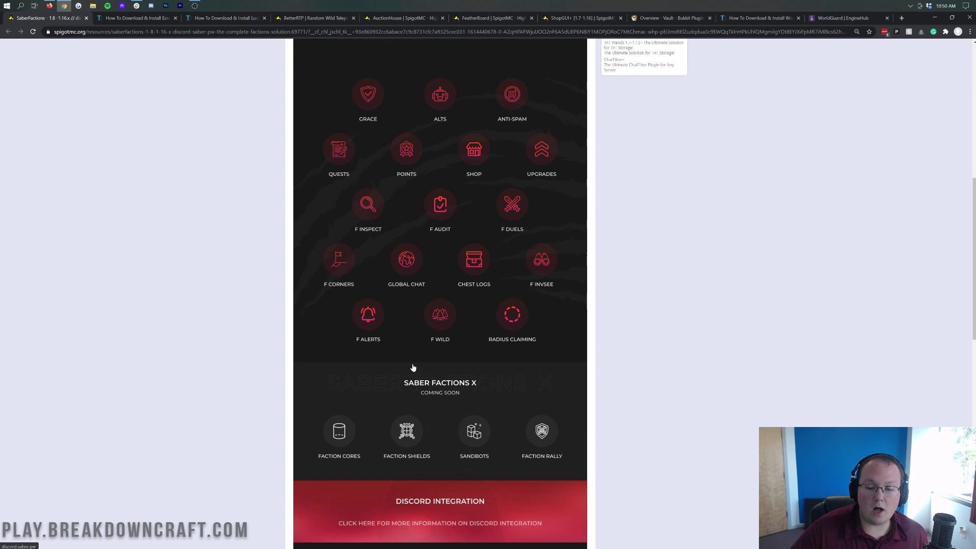
pyautogui.scroll(-4, 384, 365)
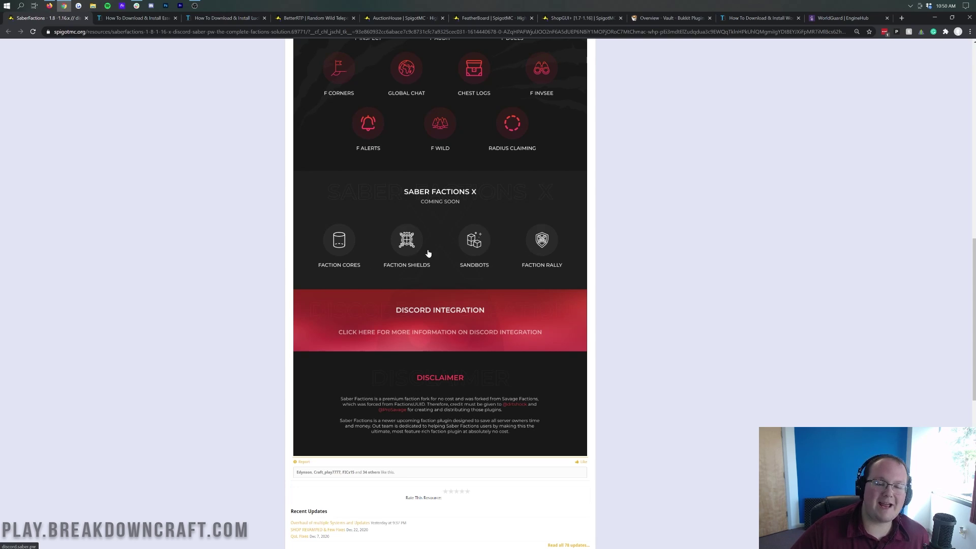
pyautogui.scroll(-5, 418, 247)
pyautogui.press('Home')
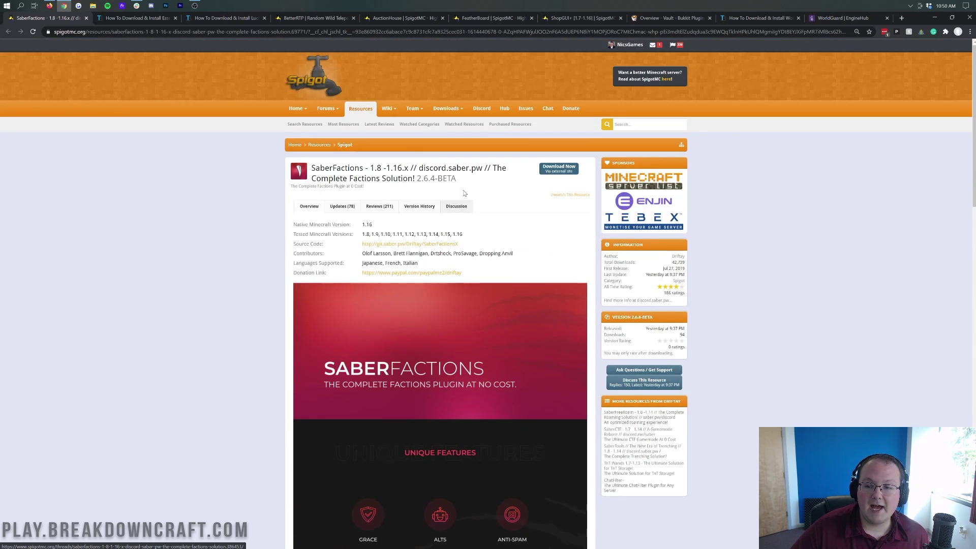
pyautogui.moveTo(685, 279); pyautogui.dragTo(647, 278)
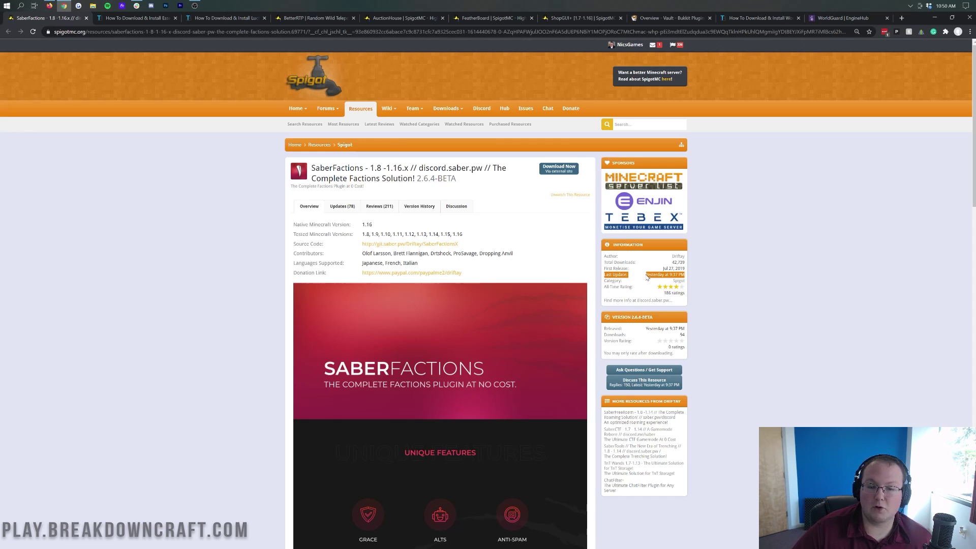
pyautogui.click(648, 277)
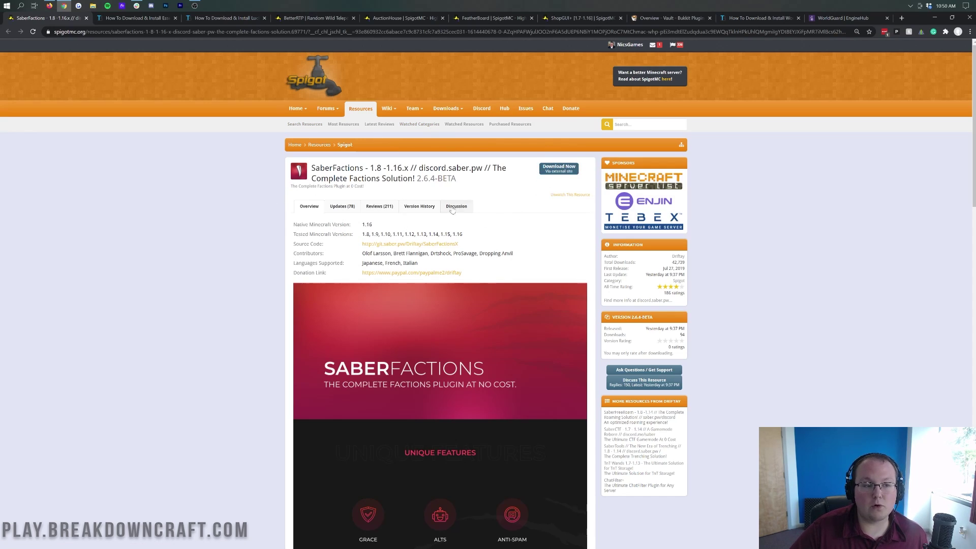
# Download SaberFactions.jar and keep it despite Chrome's safety warning.
pyautogui.click(558, 168)
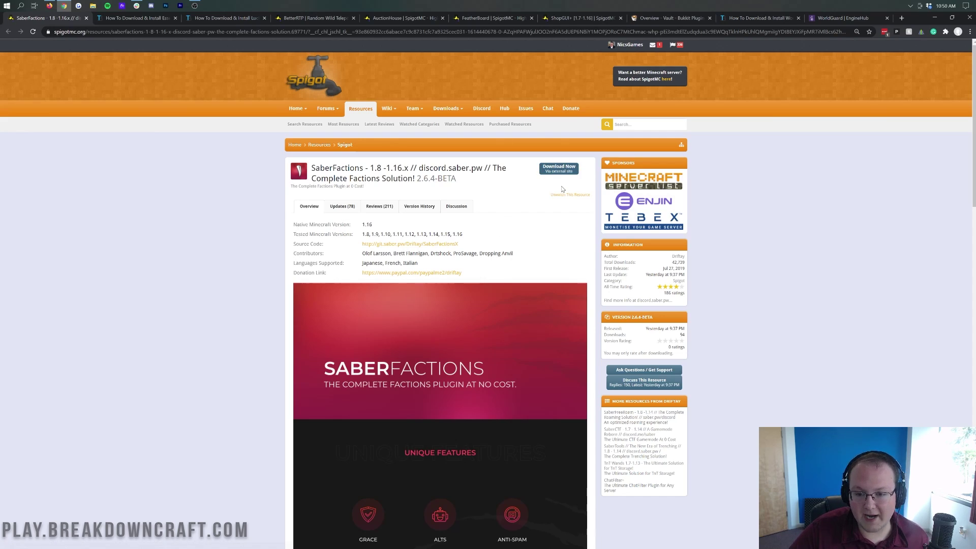
pyautogui.click(134, 541)
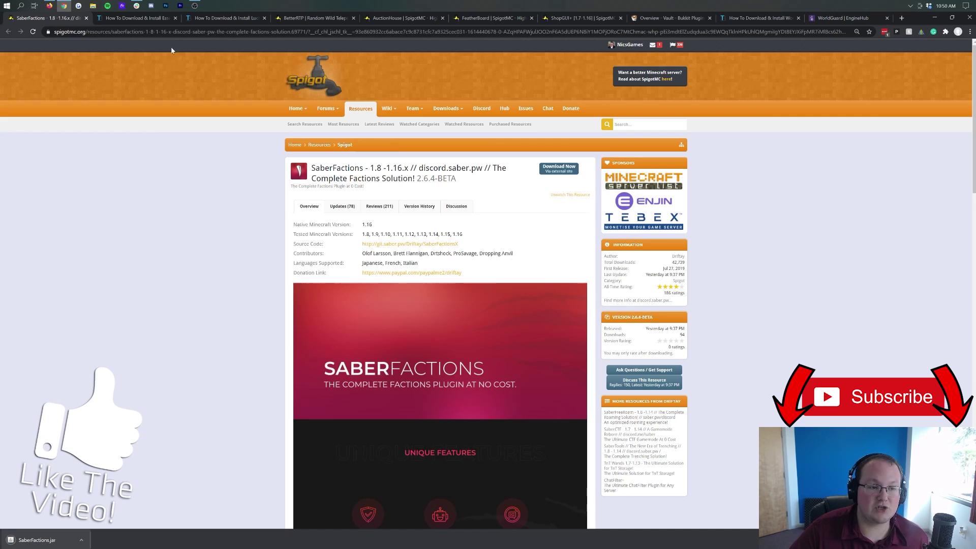
pyautogui.click(159, 19)
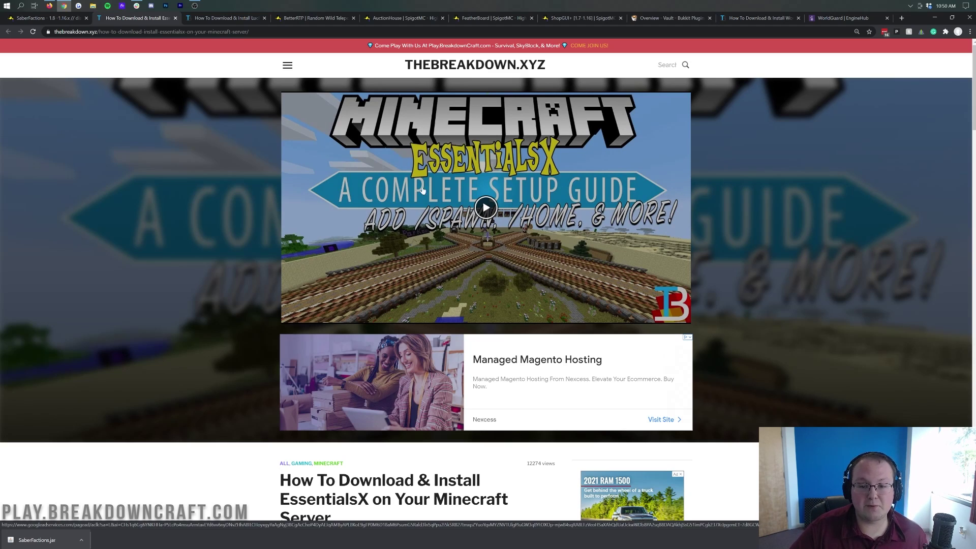
# Open the EssentialsX 2.18.2 SpigotMC page from the guide and download the plugin.
pyautogui.scroll(-7, 366, 300)
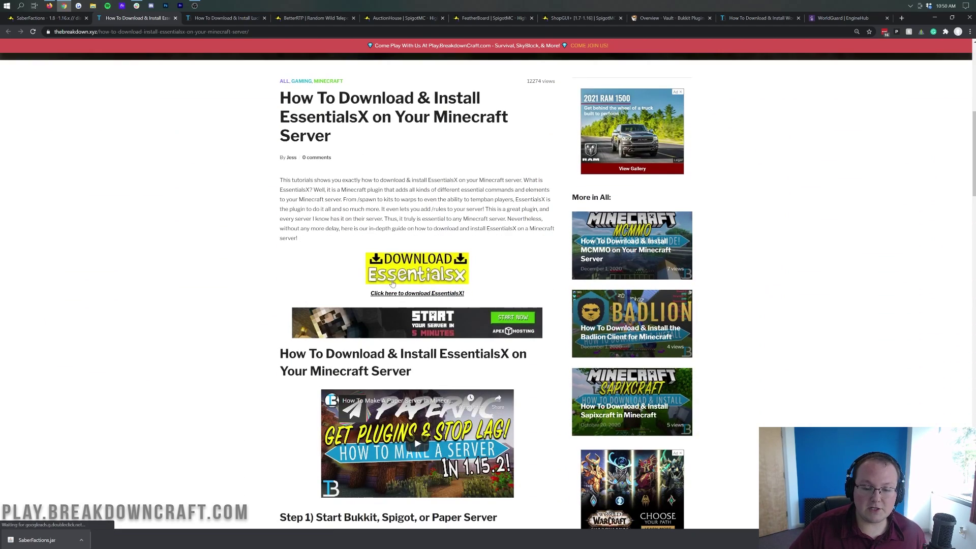
pyautogui.click(396, 270)
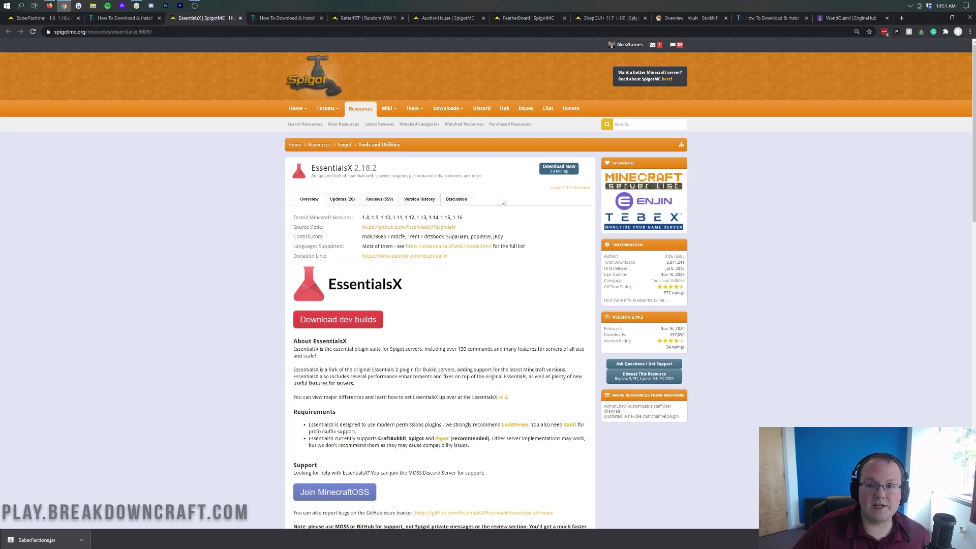
pyautogui.click(559, 168)
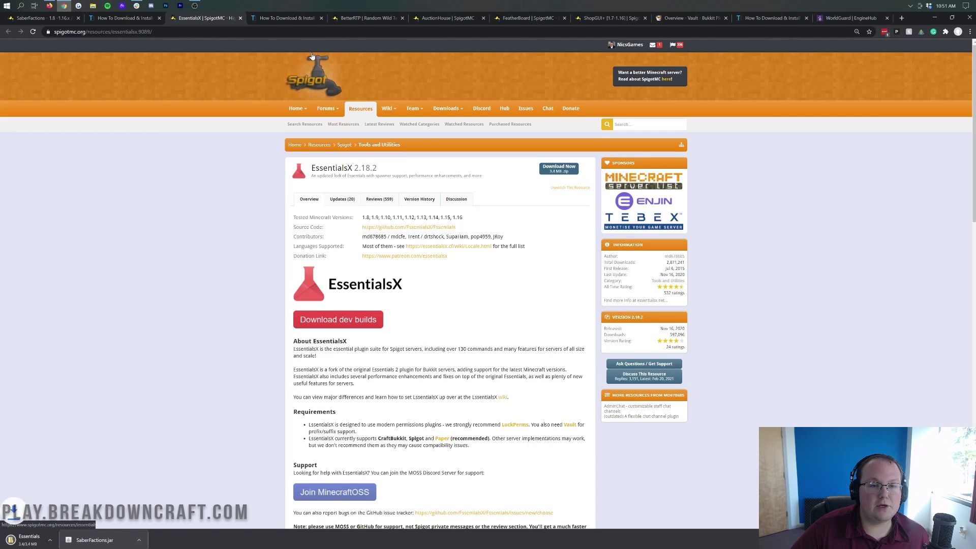
pyautogui.click(294, 19)
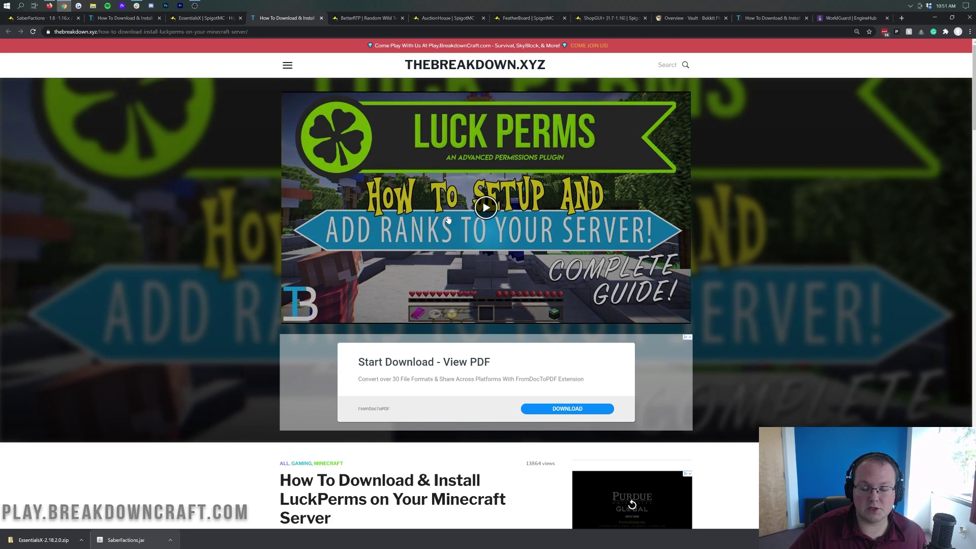
# Compare the SaberFactions plugin page with the LuckPerms install guide.
pyautogui.click(51, 18)
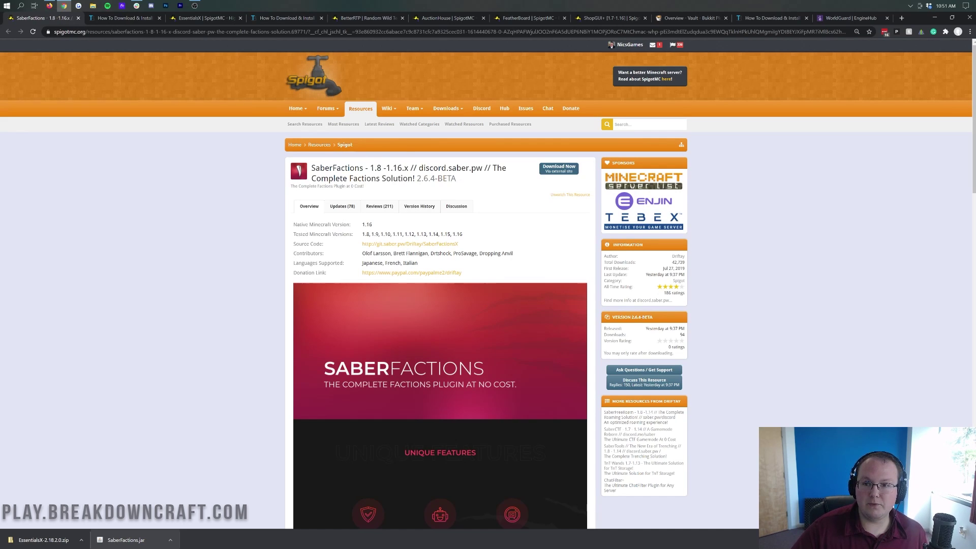
pyautogui.click(268, 19)
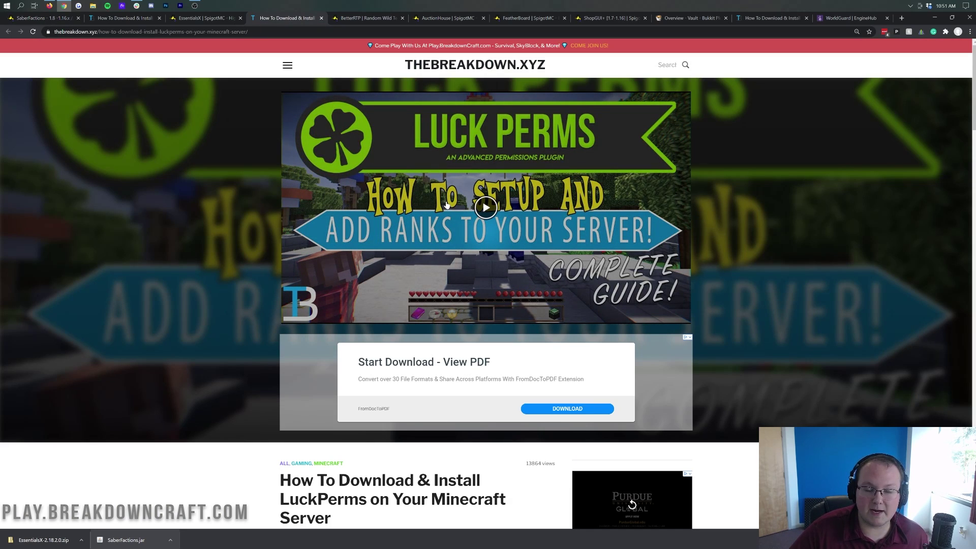
pyautogui.hotkey('ctrl', '1')
pyautogui.scroll(-6, 449, 176)
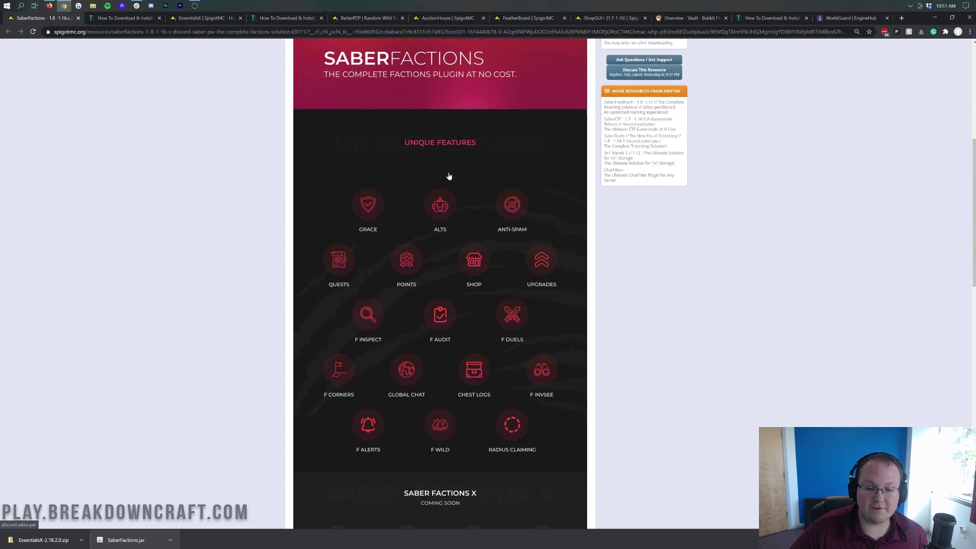
pyautogui.scroll(-2, 449, 176)
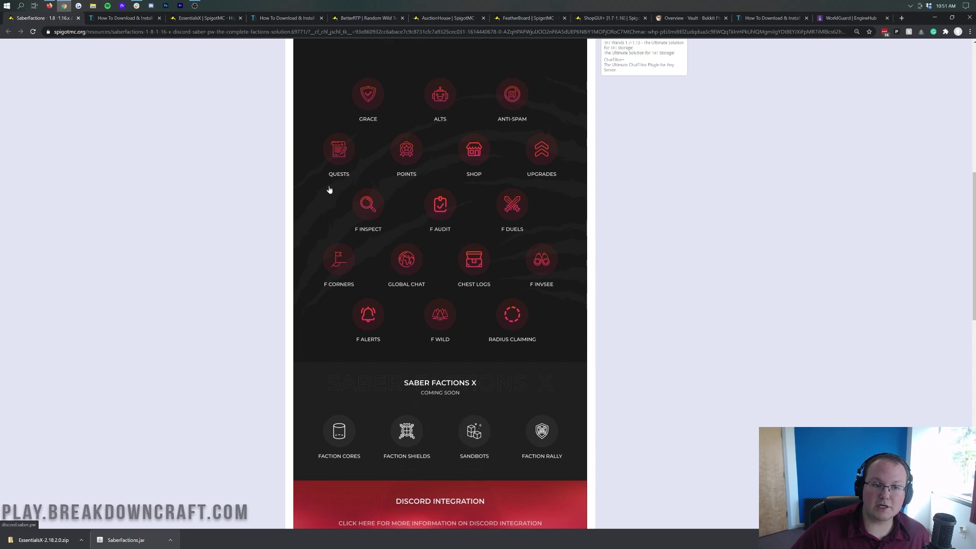
pyautogui.click(268, 18)
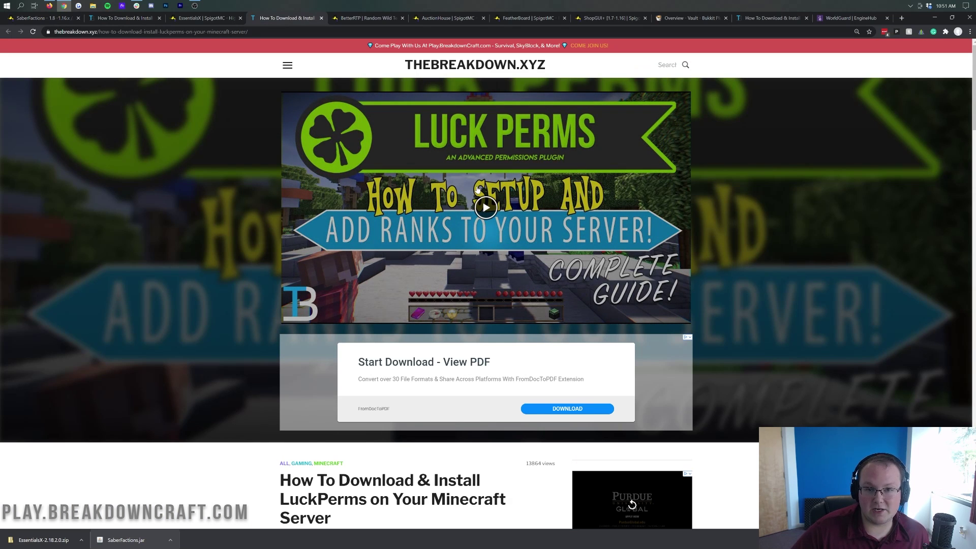
# Download LuckPerms 5.2.76 from SpigotMC and keep the flagged jar.
pyautogui.scroll(-7, 545, 183)
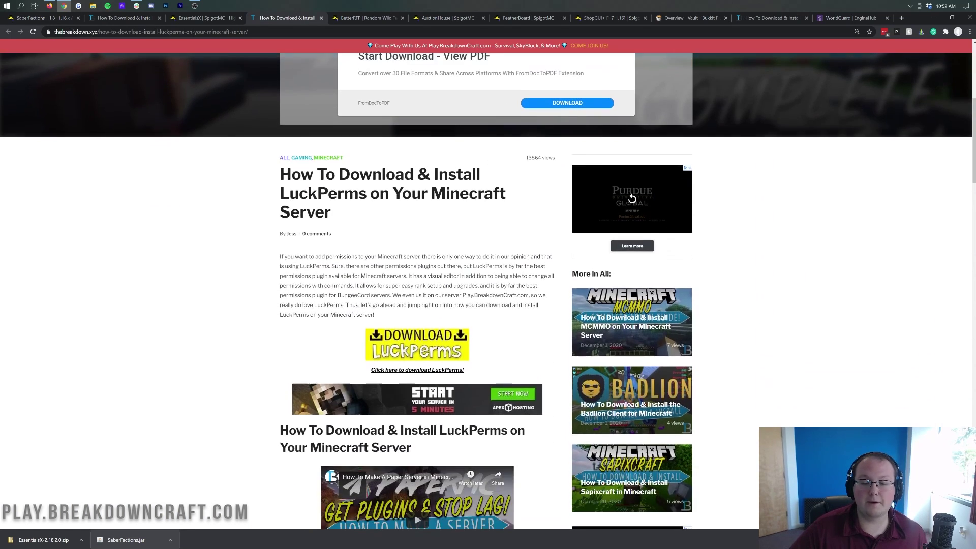
pyautogui.click(463, 196)
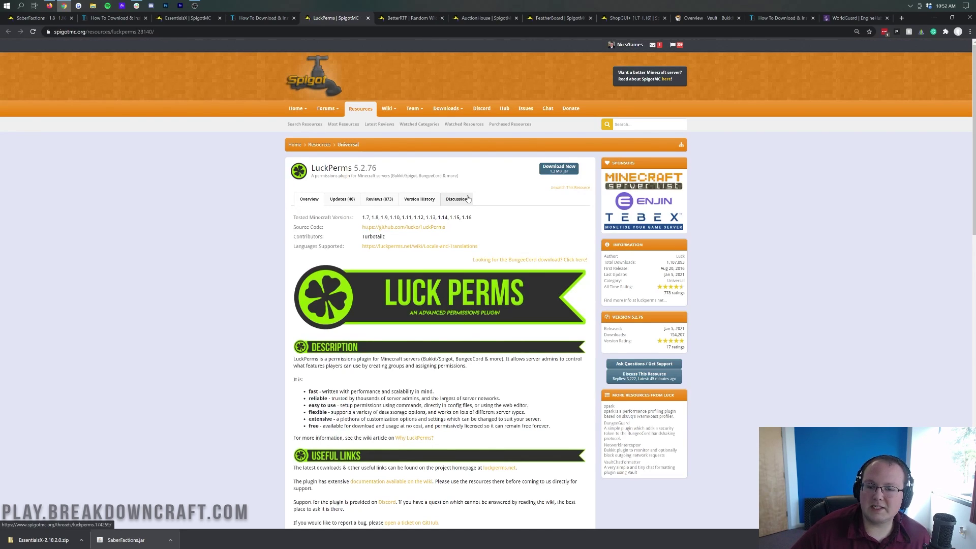
pyautogui.click(559, 168)
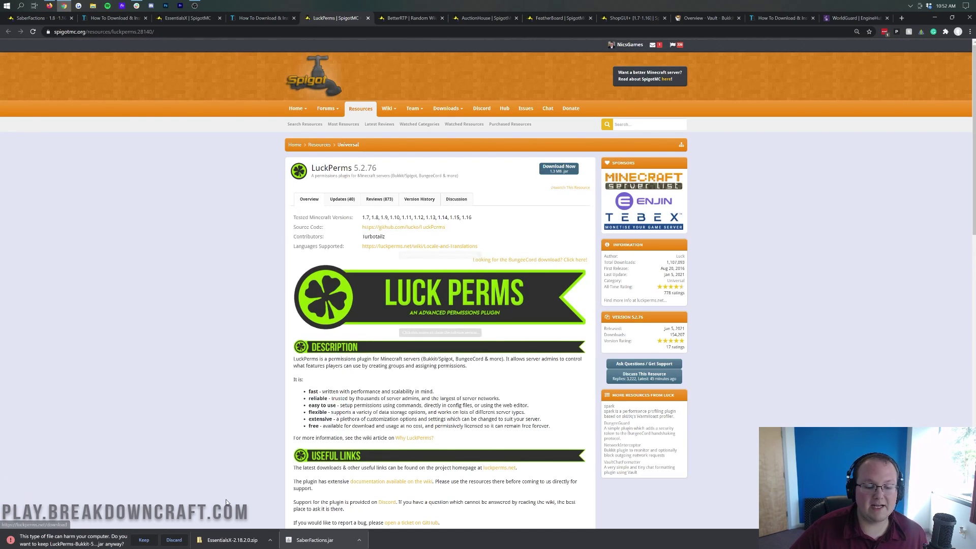
pyautogui.click(144, 540)
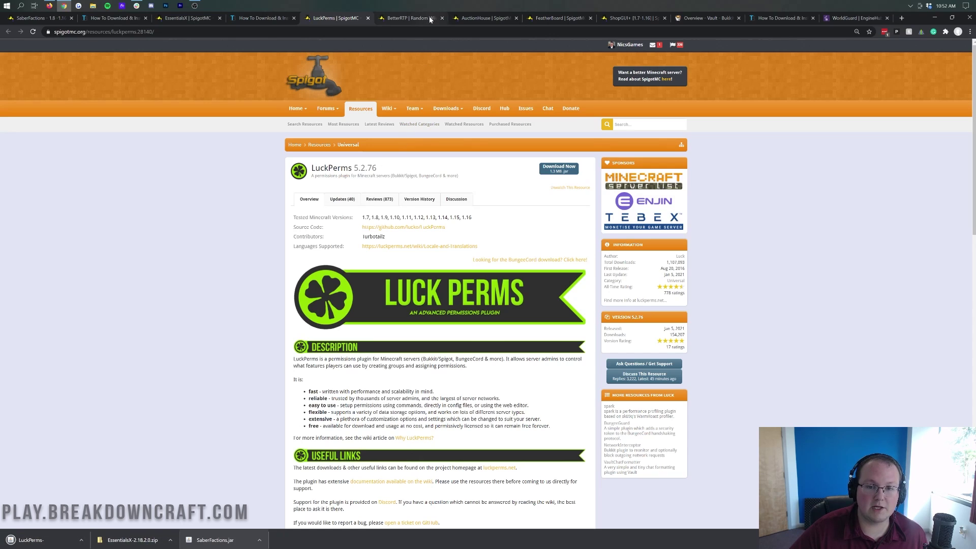
pyautogui.click(431, 18)
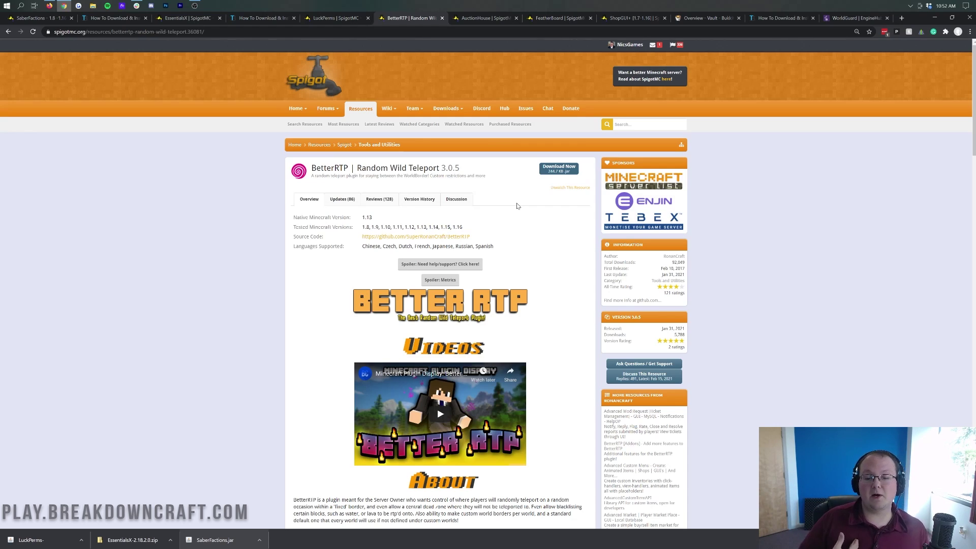
# Download and keep the BetterRTP and AuctionHouse plugin jars.
pyautogui.click(559, 168)
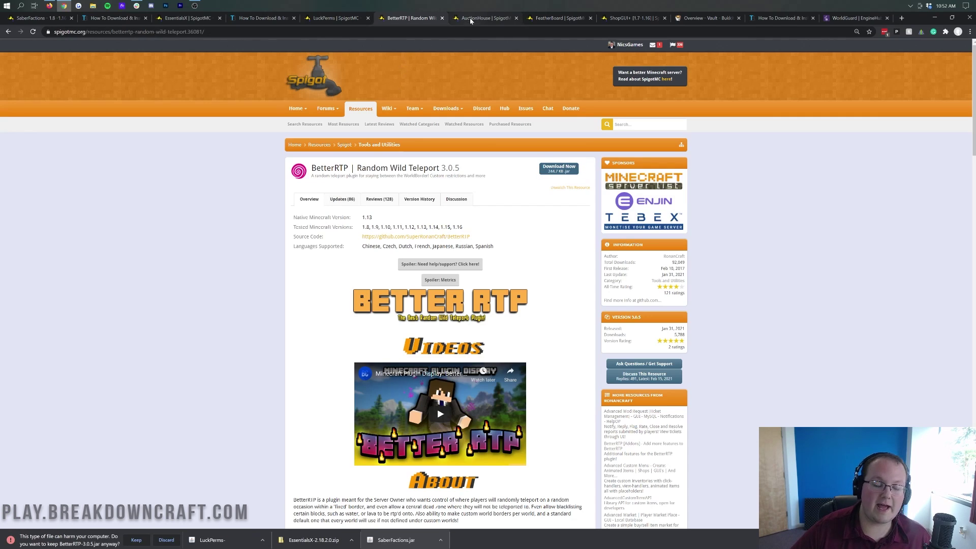
pyautogui.click(136, 540)
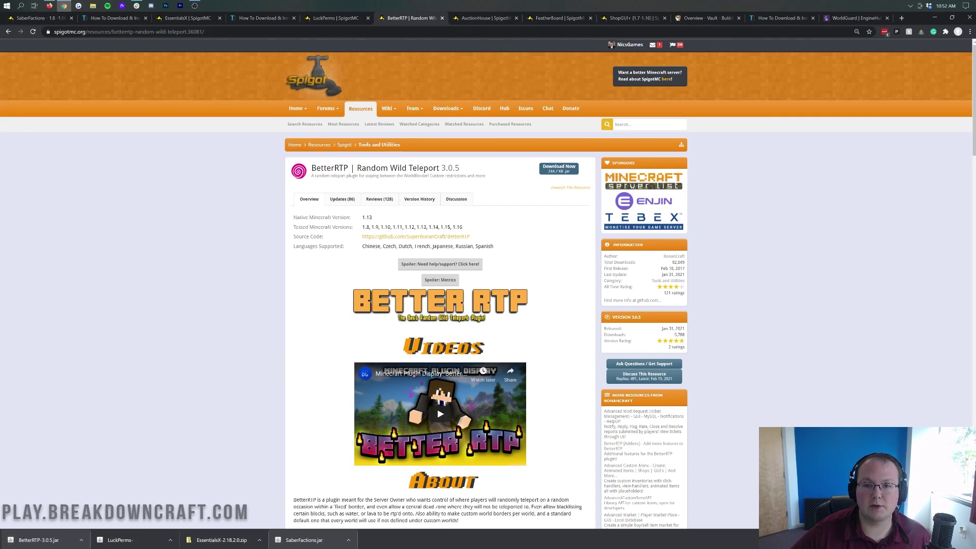
pyautogui.click(485, 19)
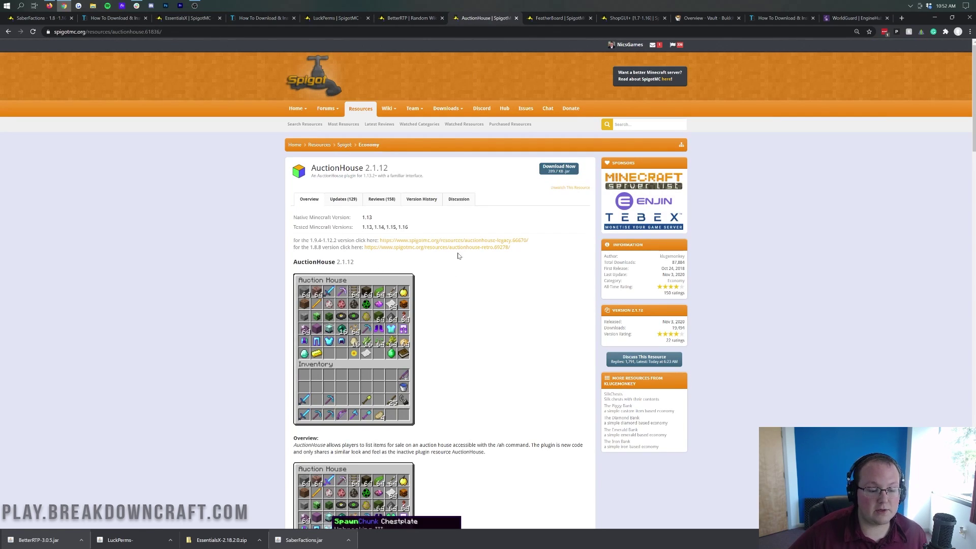
pyautogui.click(559, 169)
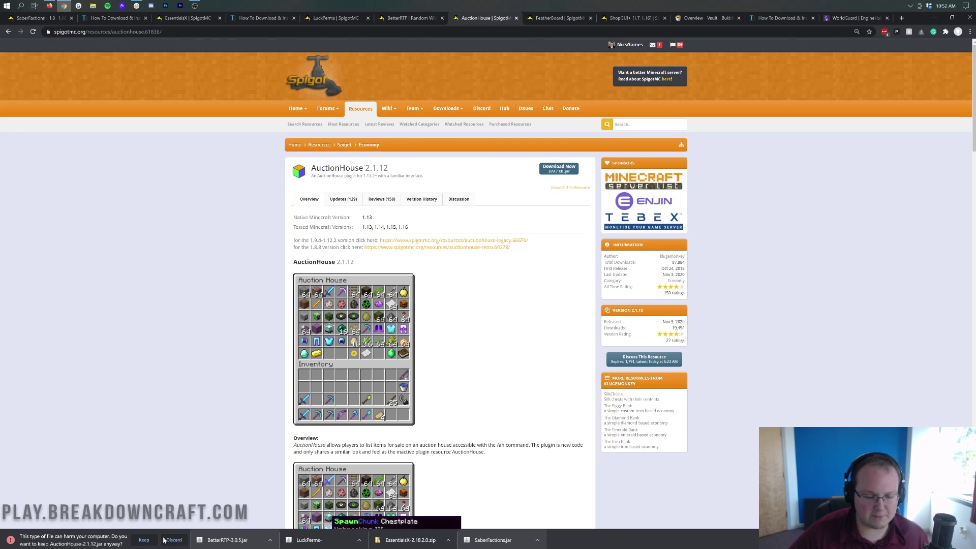
pyautogui.click(144, 540)
# Download the FeatherBoard plugin jar and keep it despite the warning.
pyautogui.click(557, 18)
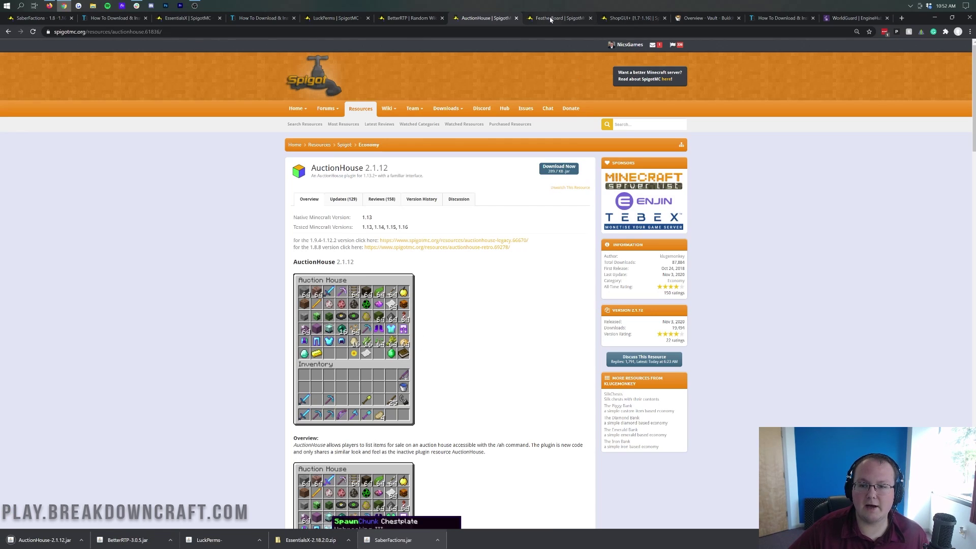
pyautogui.scroll(-10, 322, 351)
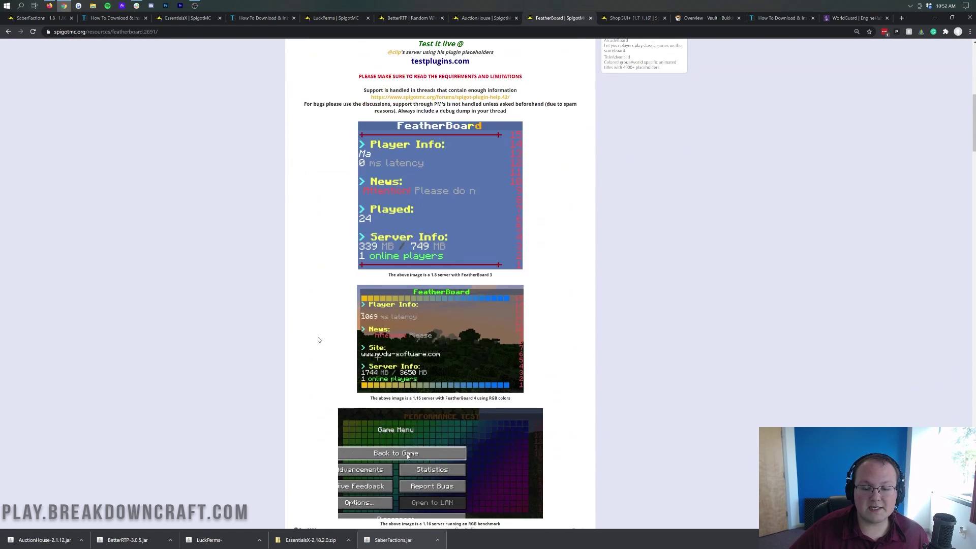
pyautogui.scroll(-5, 508, 305)
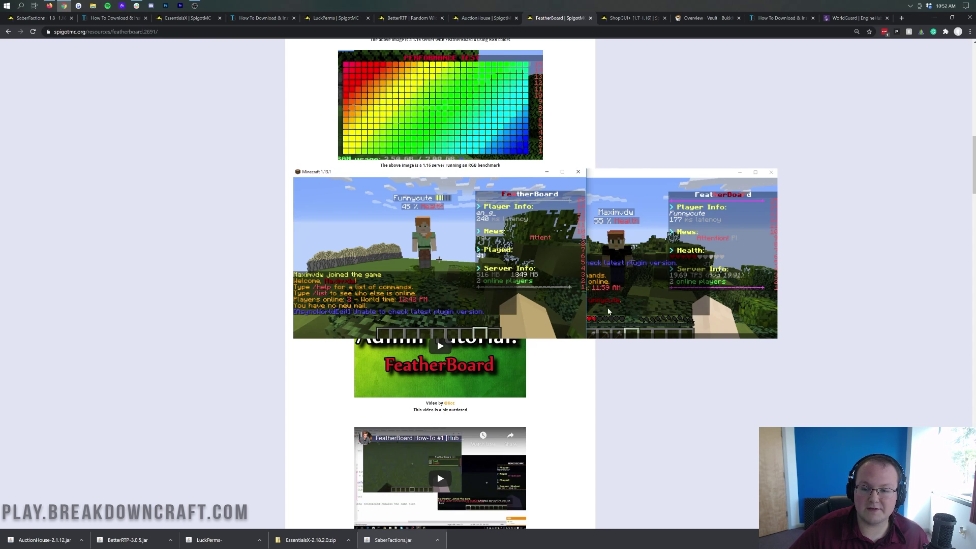
pyautogui.scroll(5, 566, 356)
pyautogui.scroll(15, 566, 356)
pyautogui.scroll(-1, 532, 219)
pyautogui.click(549, 133)
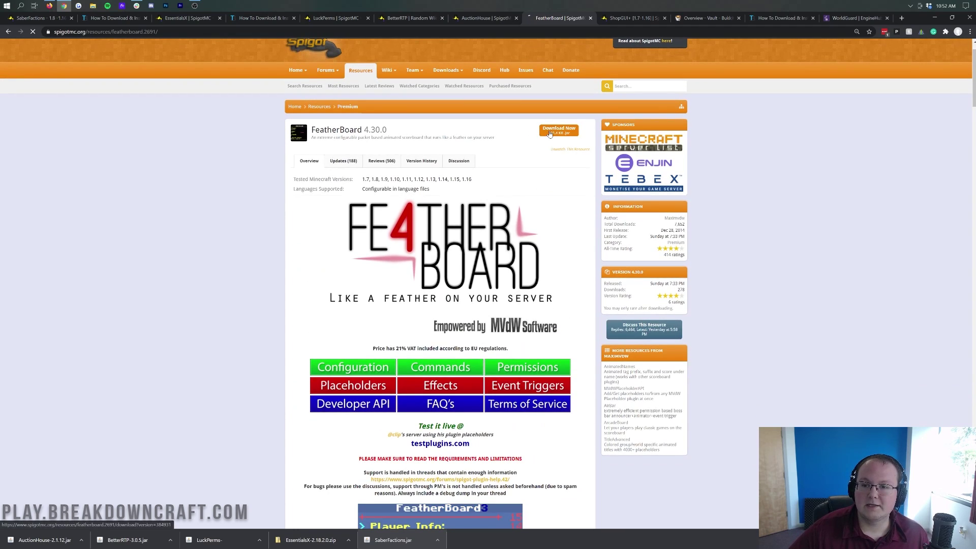
pyautogui.hotkey('ctrl', 'Tab')
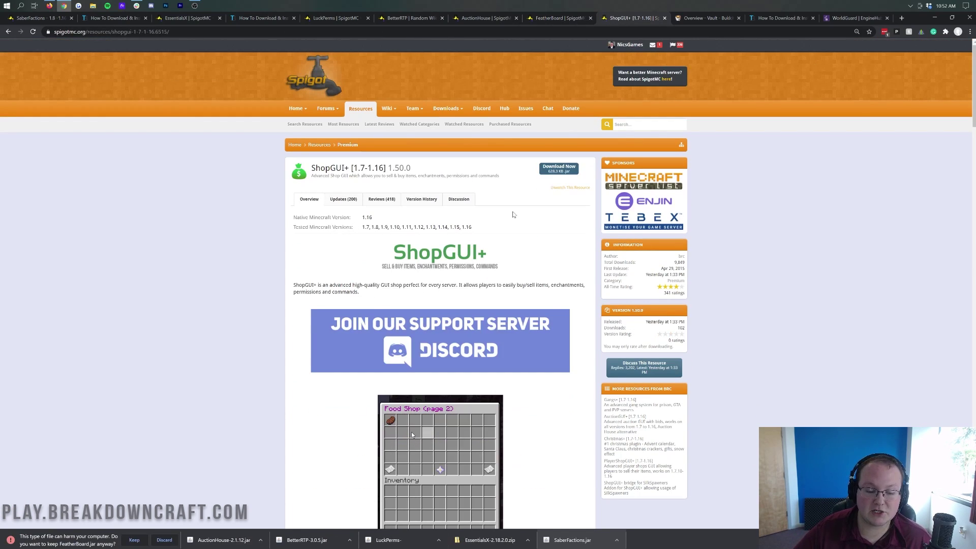
pyautogui.click(131, 543)
# Download the ShopGUIPlus 1.50.0 plugin jar.
pyautogui.scroll(-5, 285, 335)
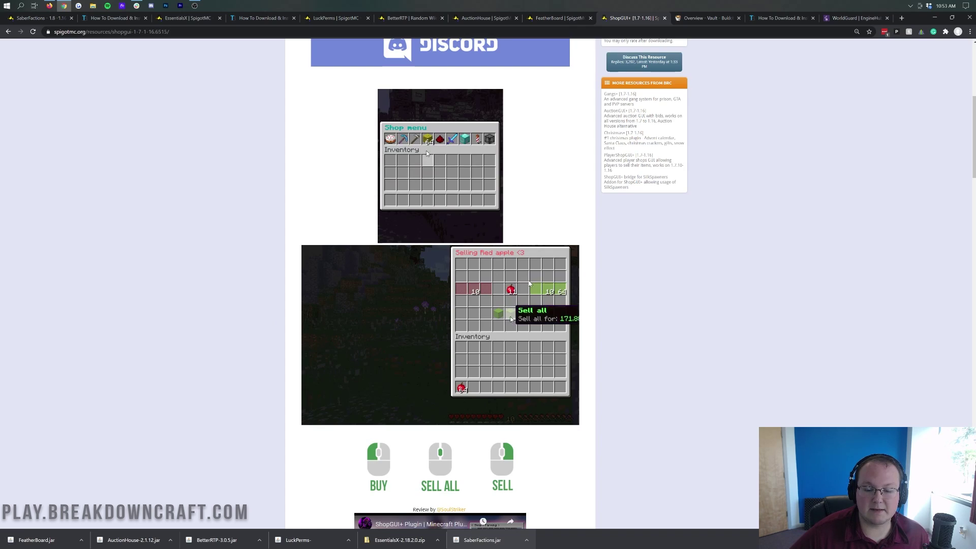
pyautogui.scroll(-9, 560, 330)
pyautogui.scroll(10, 559, 330)
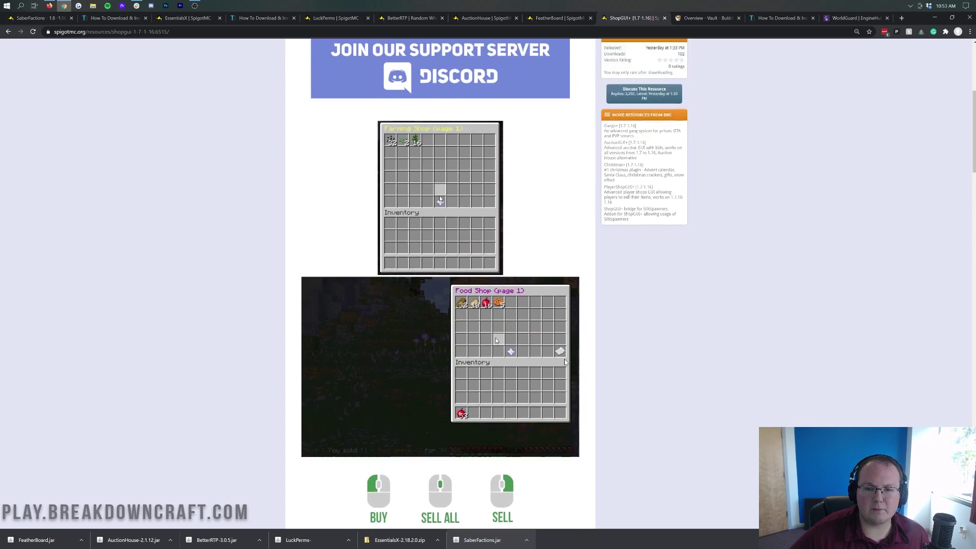
pyautogui.scroll(5, 510, 361)
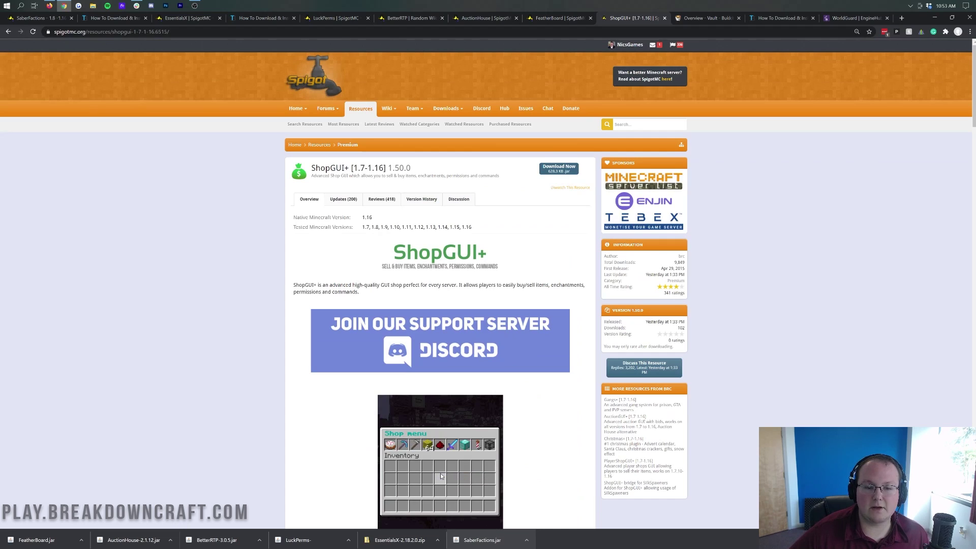
pyautogui.click(559, 168)
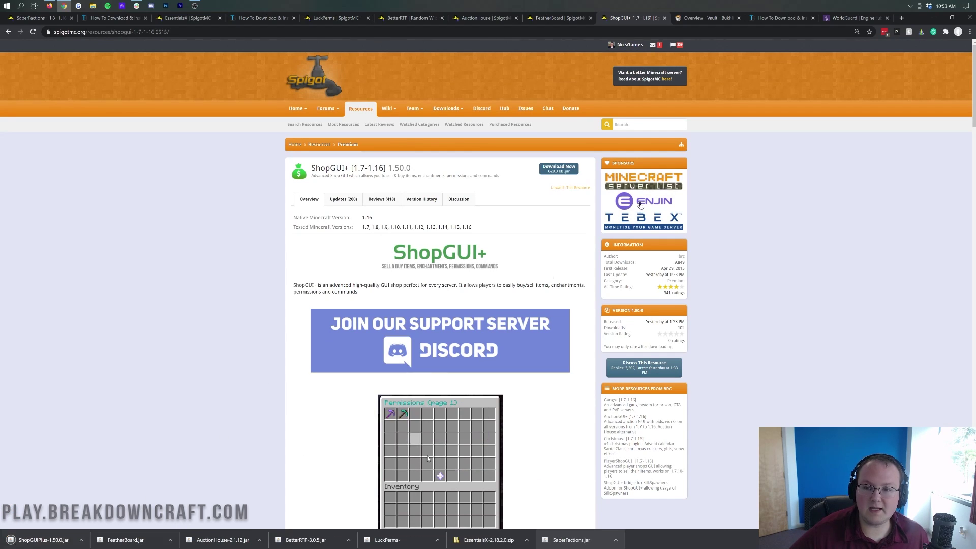
pyautogui.click(707, 18)
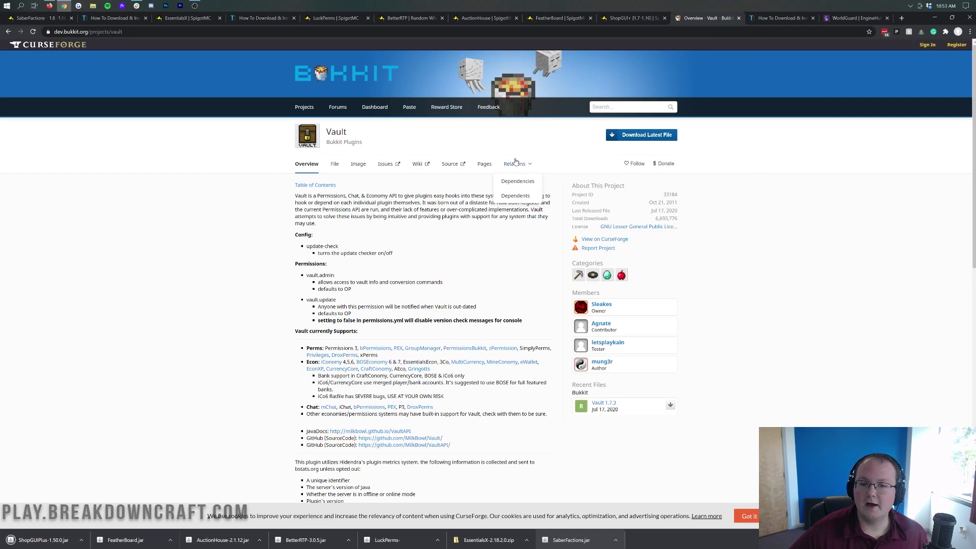
# Download the latest Vault and WorldEdit files from dev.bukkit.org and keep both jars.
pyautogui.click(630, 18)
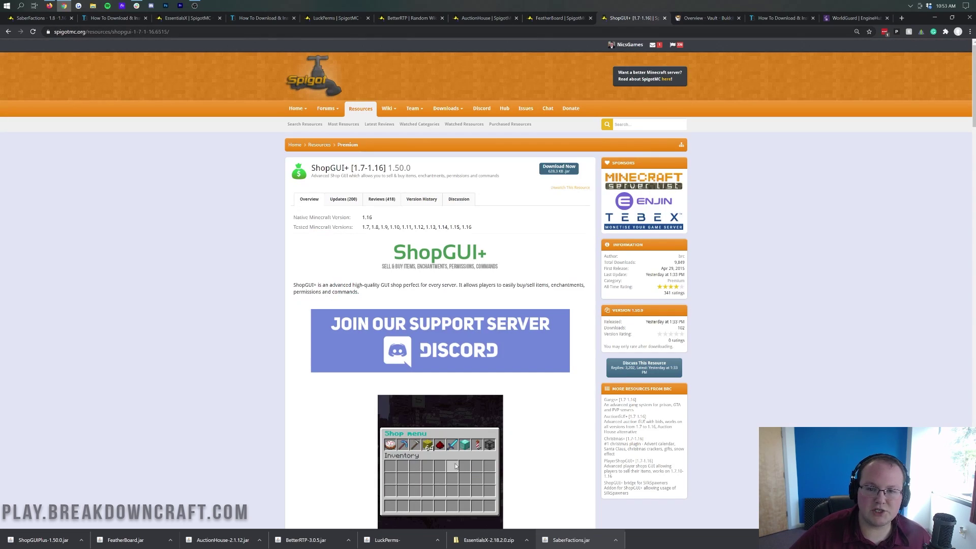
pyautogui.click(483, 18)
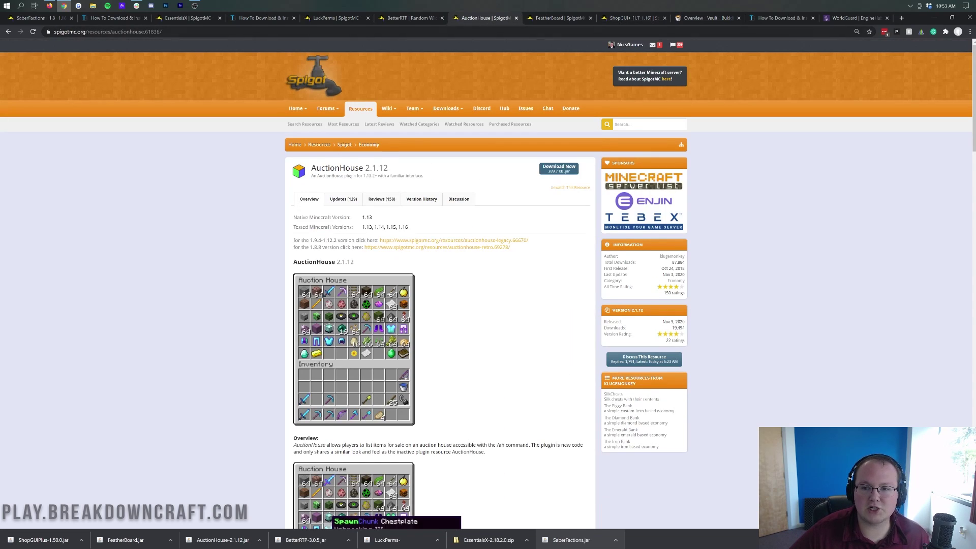
pyautogui.click(713, 20)
pyautogui.click(666, 140)
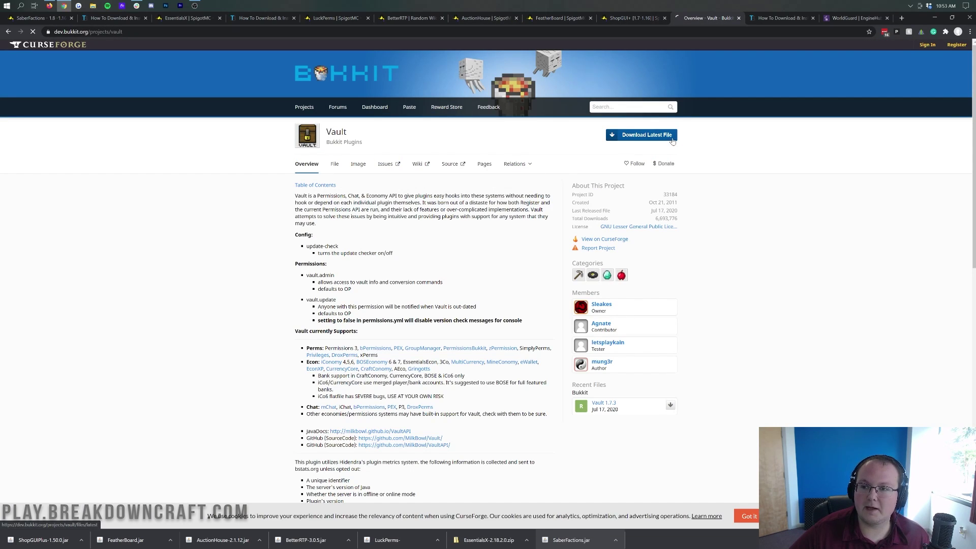
pyautogui.click(782, 19)
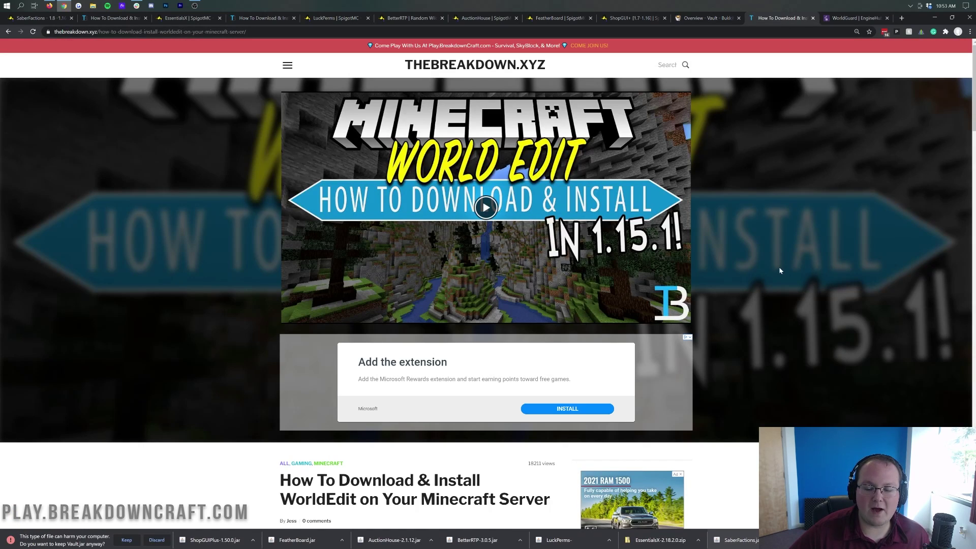
pyautogui.scroll(-7, 793, 274)
pyautogui.click(413, 264)
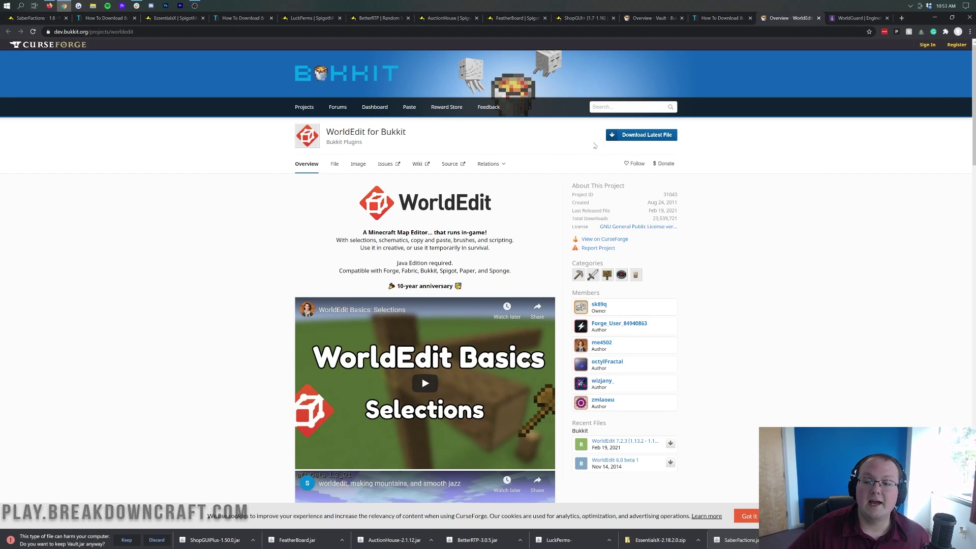
pyautogui.click(642, 134)
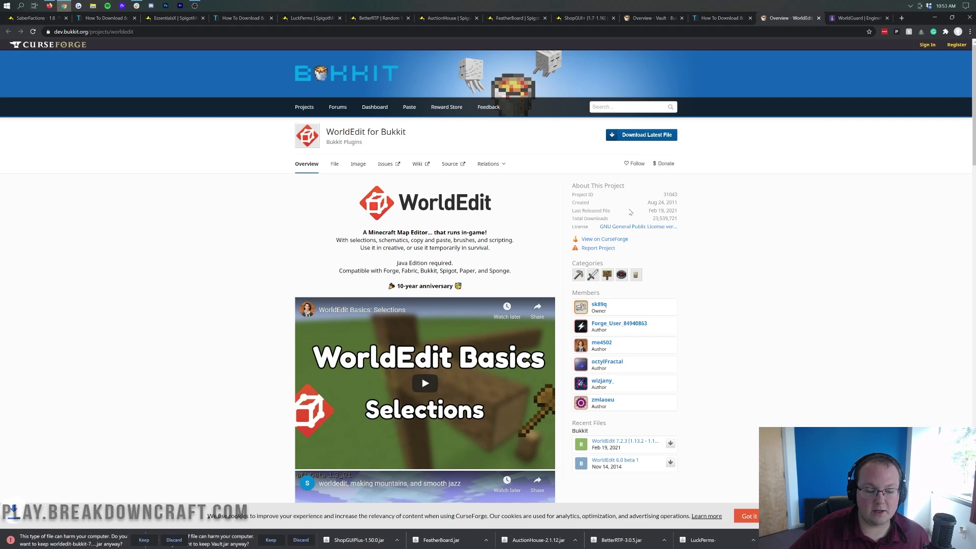
pyautogui.click(316, 539)
pyautogui.click(144, 540)
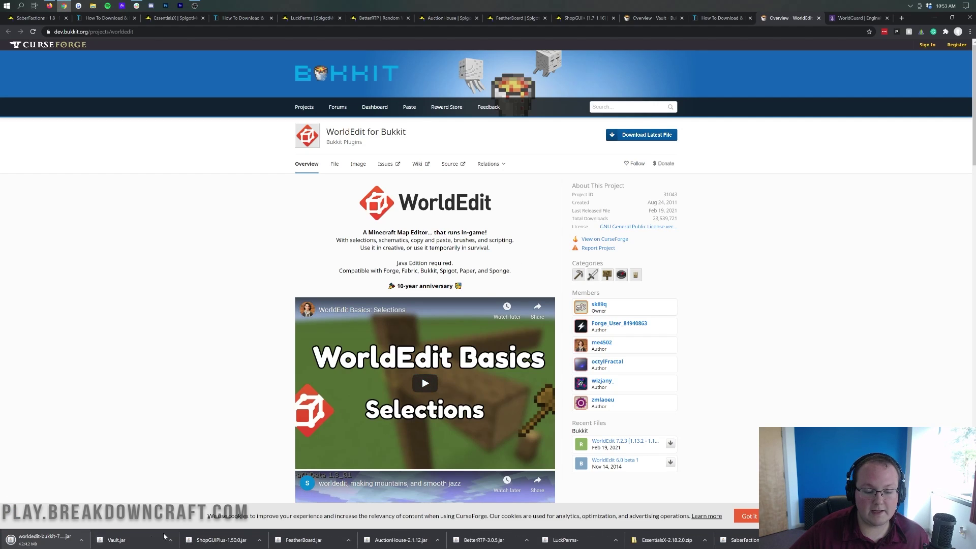
# Download and keep WorldGuard 7.0.4 for MC 1.16, then minimize the browser.
pyautogui.click(861, 19)
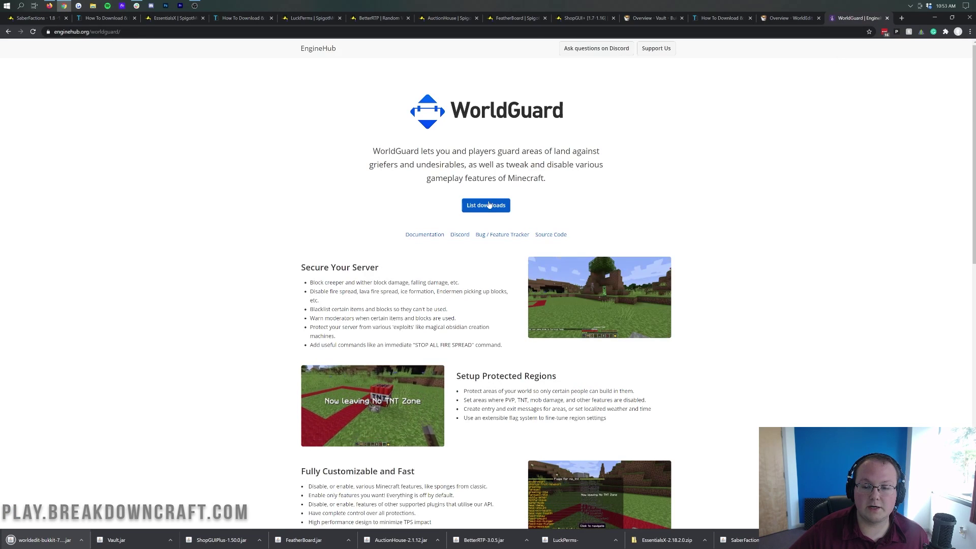
pyautogui.click(427, 204)
pyautogui.click(430, 256)
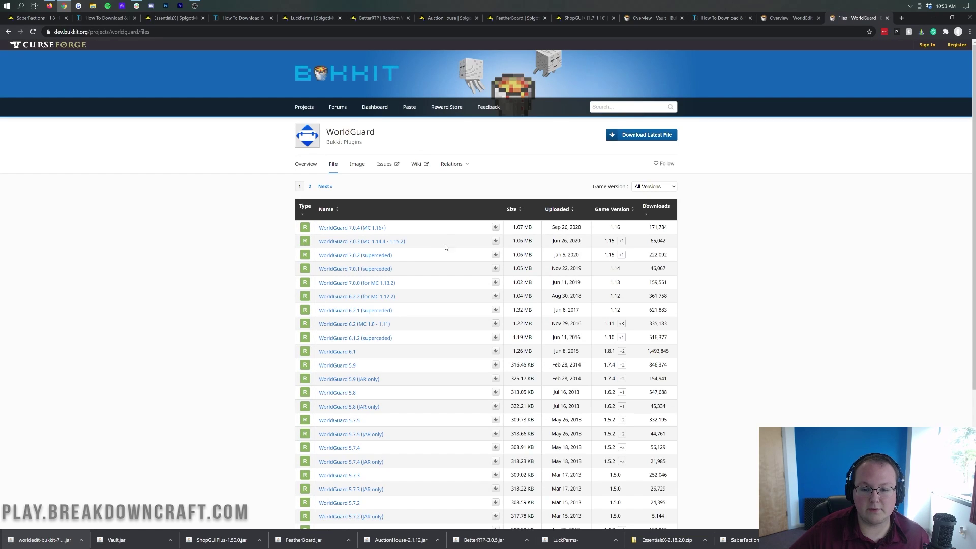
pyautogui.click(495, 228)
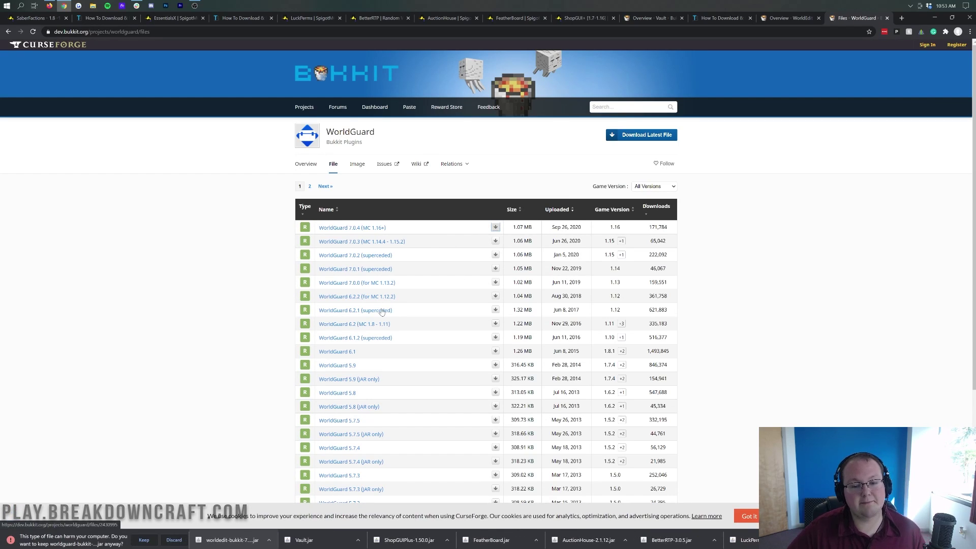
pyautogui.click(143, 539)
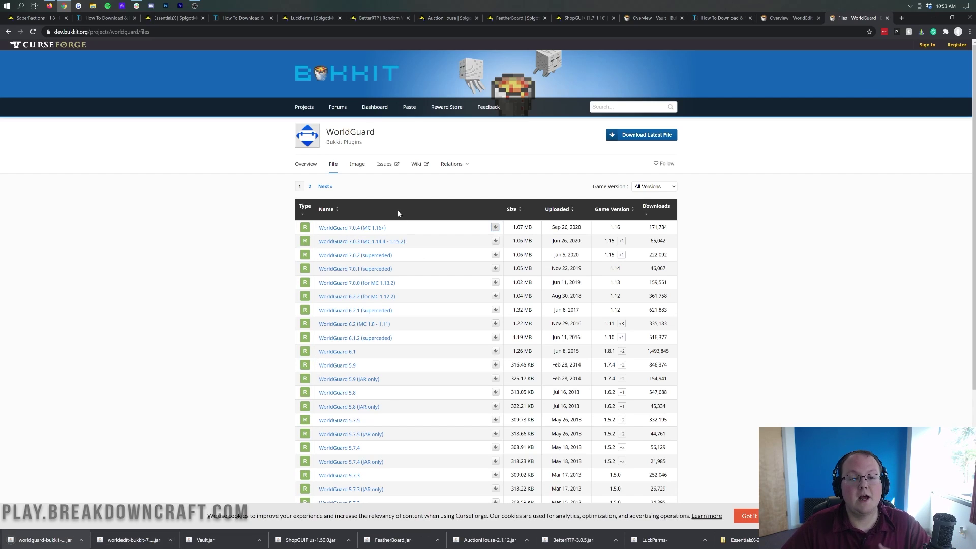
pyautogui.click(304, 164)
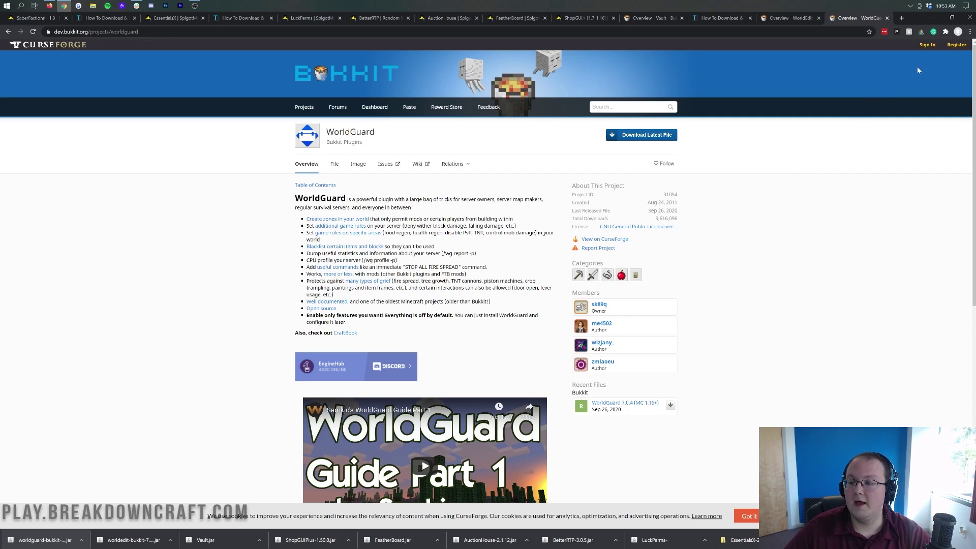
pyautogui.click(935, 19)
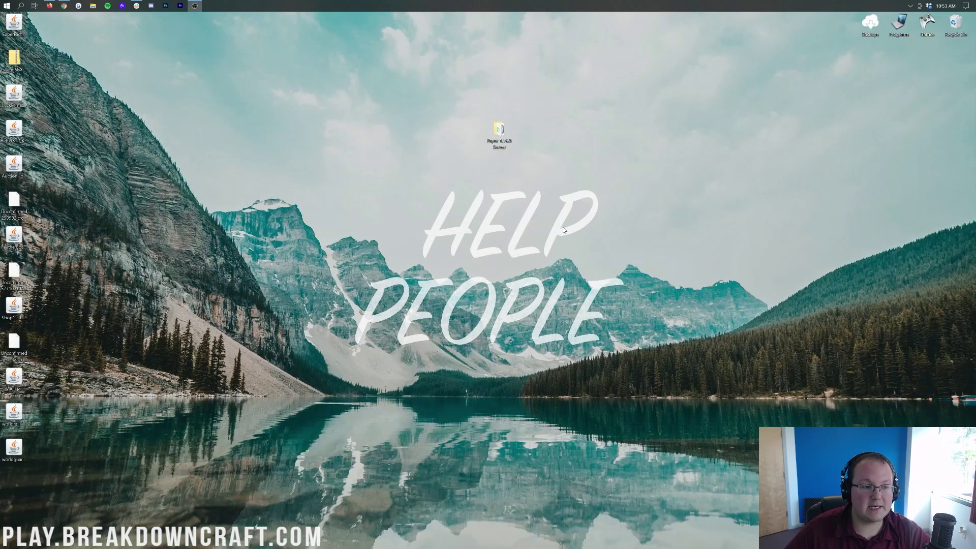
# Extract the EssentialsX, EssentialsXChat and EssentialsXSpawn jars to the desktop and recycle the zip.
pyautogui.rightClick(89, 277)
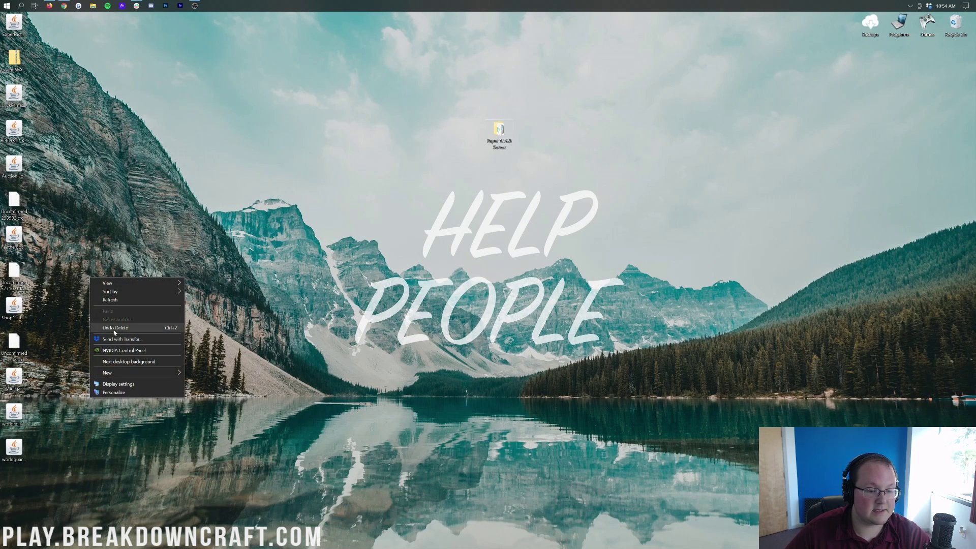
pyautogui.click(111, 299)
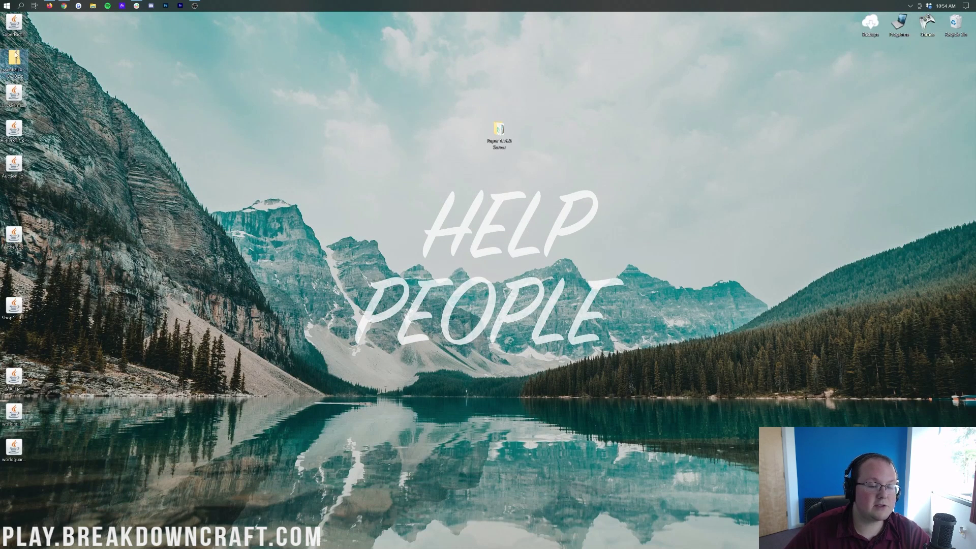
pyautogui.click(415, 160)
pyautogui.keyDown('ctrl'); pyautogui.click(417, 175); pyautogui.keyUp('ctrl')
pyautogui.keyDown('ctrl'); pyautogui.click(420, 200); pyautogui.keyUp('ctrl')
pyautogui.moveTo(420, 200); pyautogui.dragTo(156, 200)
pyautogui.click(701, 113)
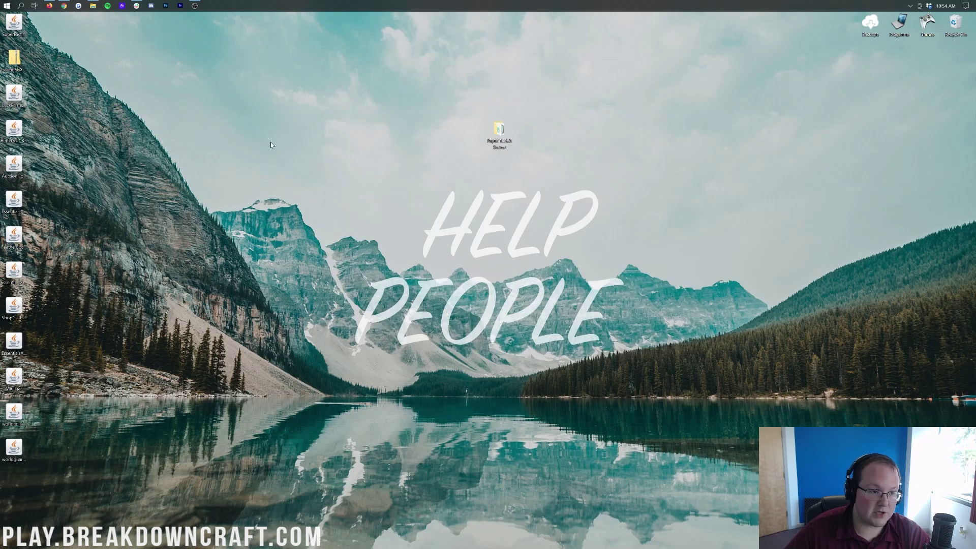
pyautogui.moveTo(14, 59); pyautogui.dragTo(954, 23)
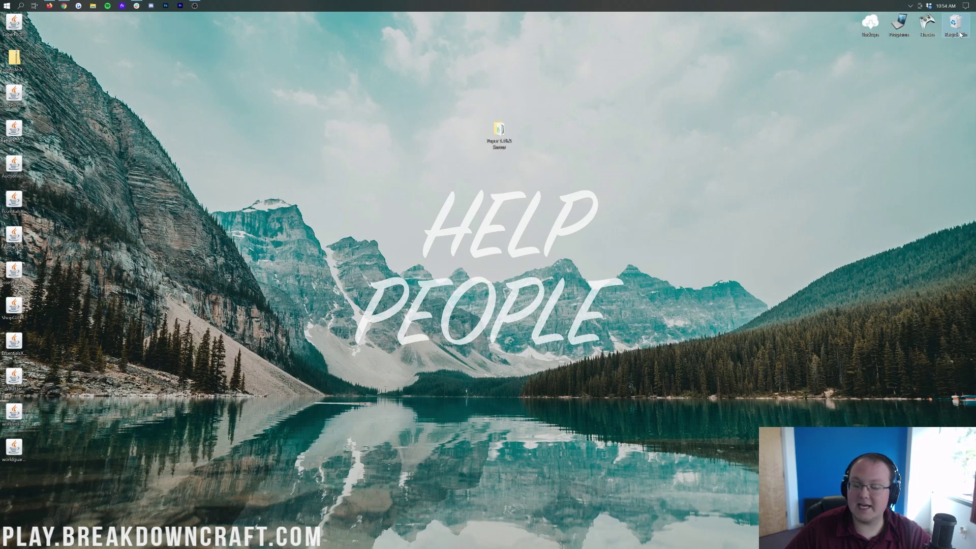
# Tidy the desktop icons, moving LuckPerms up under SaberFactions.
pyautogui.moveTo(75, 491); pyautogui.dragTo(46, 79)
pyautogui.moveTo(2, 109); pyautogui.dragTo(14, 57)
pyautogui.moveTo(49, 89); pyautogui.dragTo(14, 412)
pyautogui.click(497, 166)
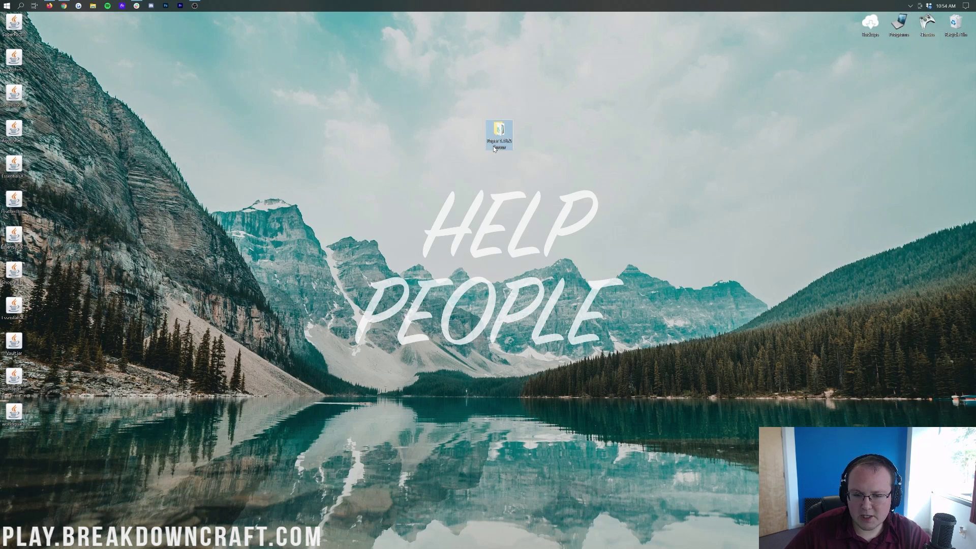
# In Paper 1.16.5 Server > plugins, permanently delete the old jars and move the new ones in.
pyautogui.doubleClick(494, 143)
pyautogui.doubleClick(423, 177)
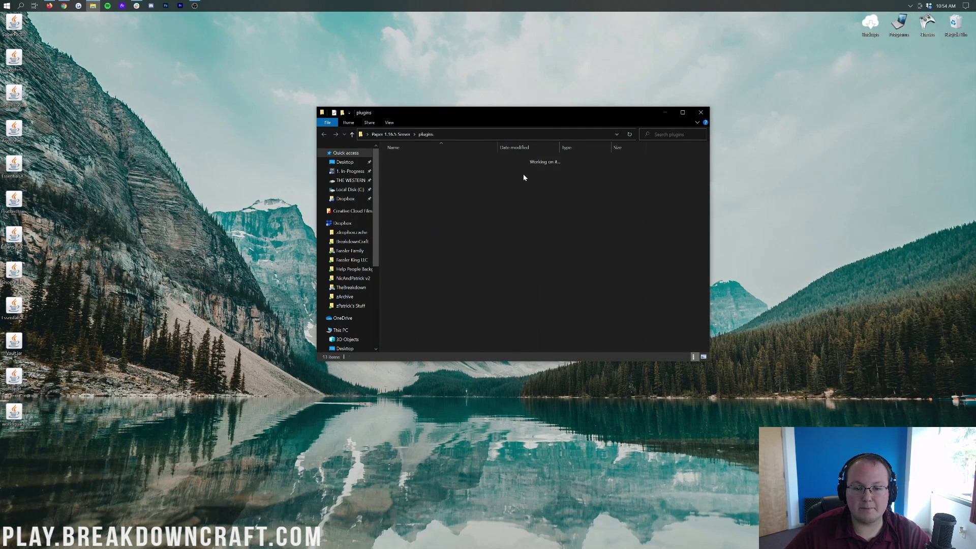
pyautogui.moveTo(455, 315); pyautogui.dragTo(956, 23)
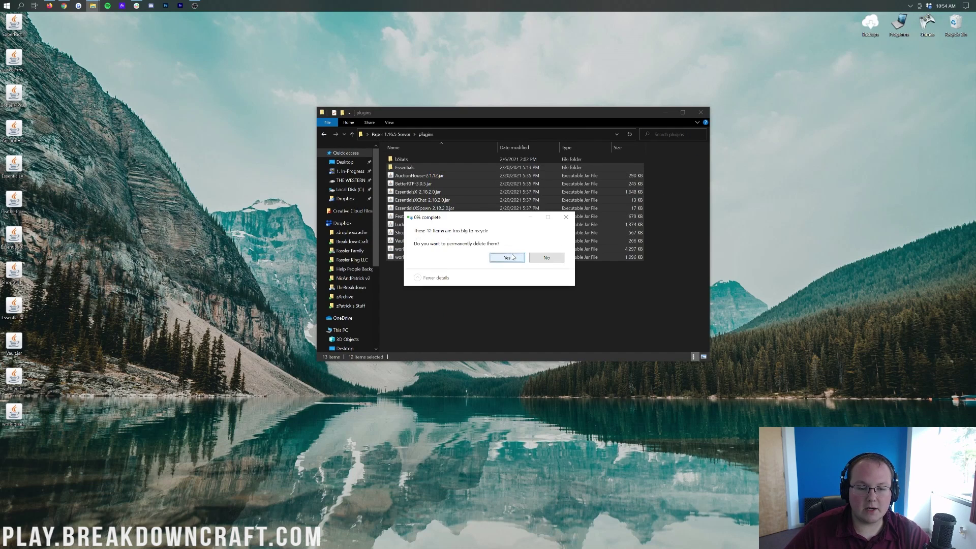
pyautogui.click(507, 257)
pyautogui.moveTo(98, 468); pyautogui.dragTo(6, 26)
pyautogui.moveTo(14, 23); pyautogui.dragTo(501, 279)
pyautogui.press('BackSpace')
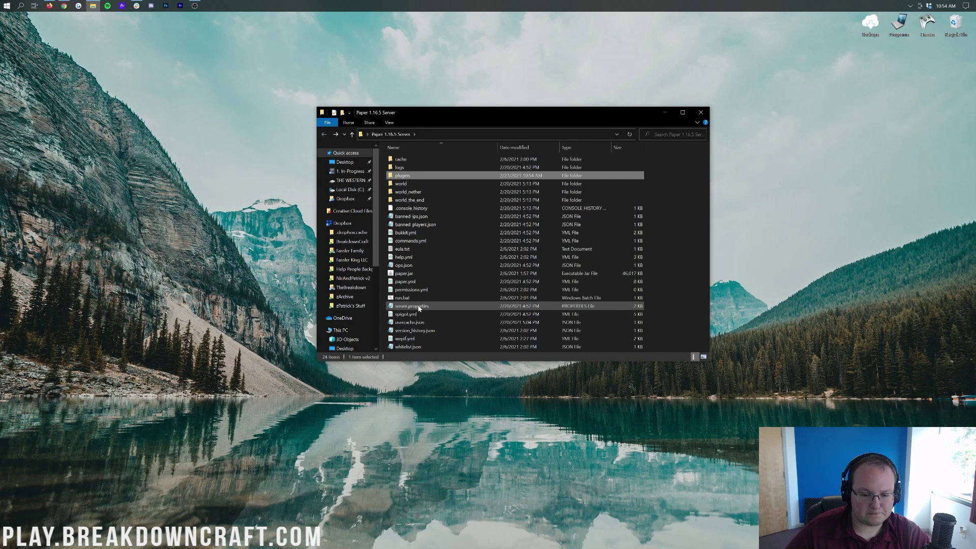
# Launch the Paper 1.16.5 server with run.bat and check the generated Essentials and Factions folders.
pyautogui.doubleClick(404, 298)
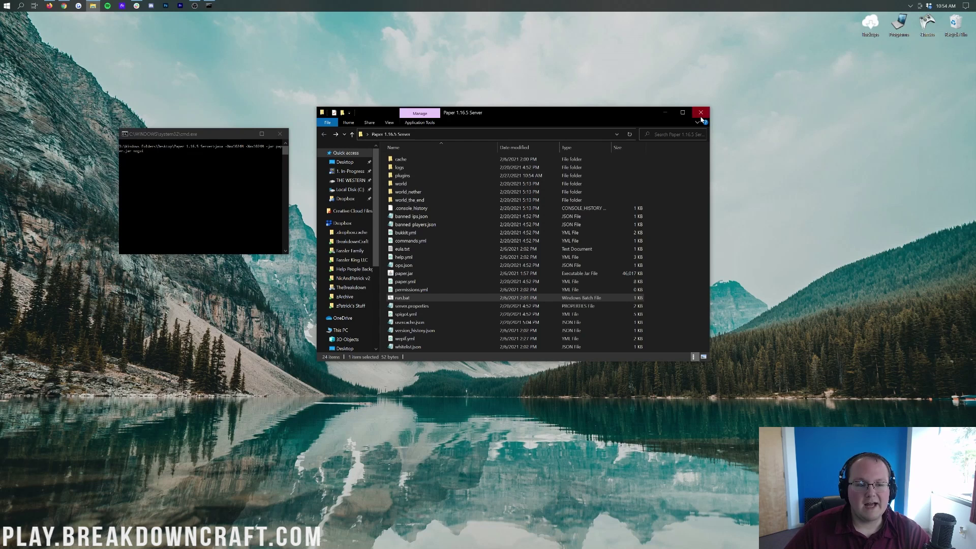
pyautogui.click(559, 113)
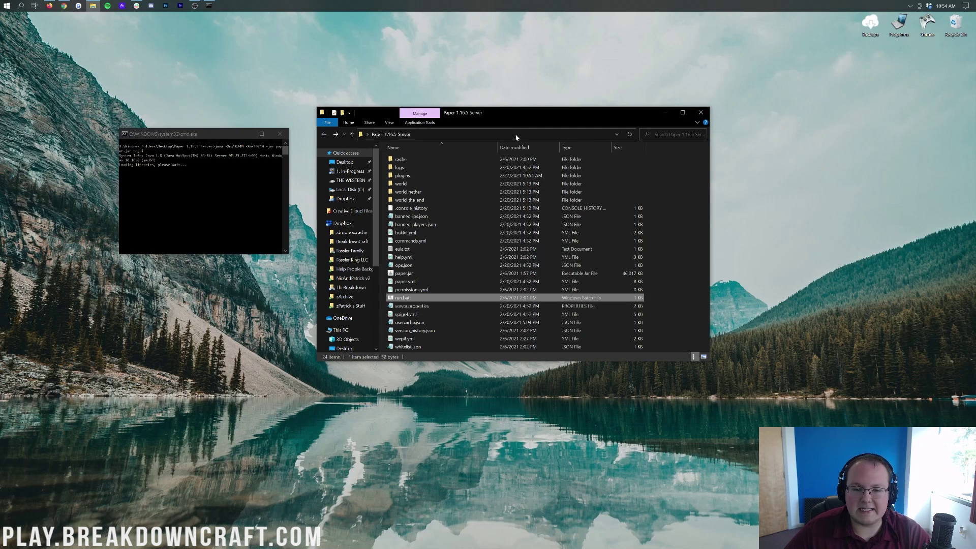
pyautogui.doubleClick(479, 176)
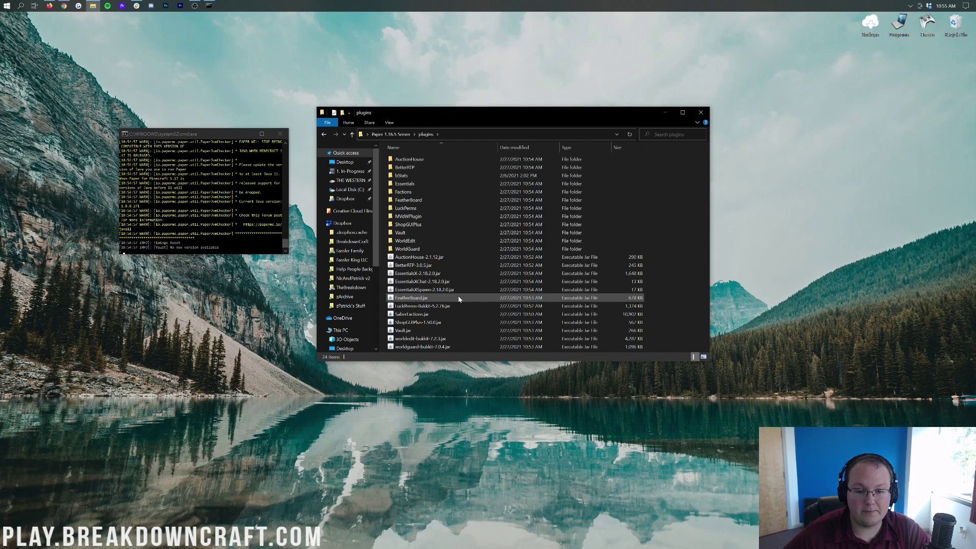
pyautogui.click(409, 184)
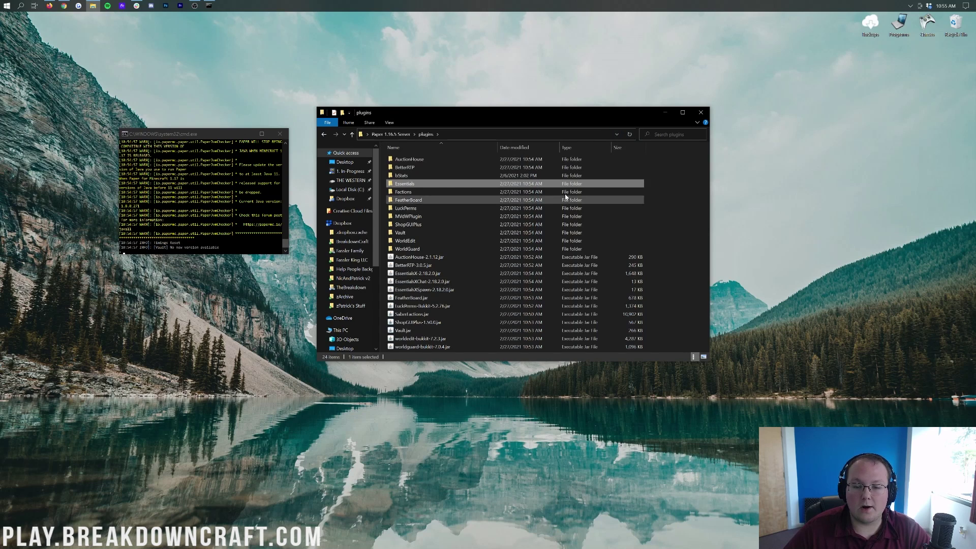
pyautogui.hotkey('alt', 'Up')
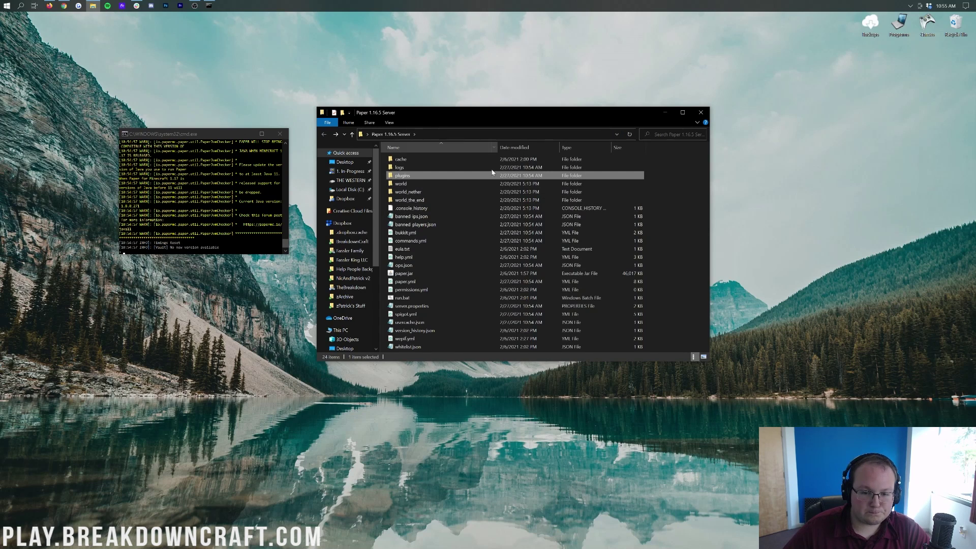
pyautogui.doubleClick(408, 176)
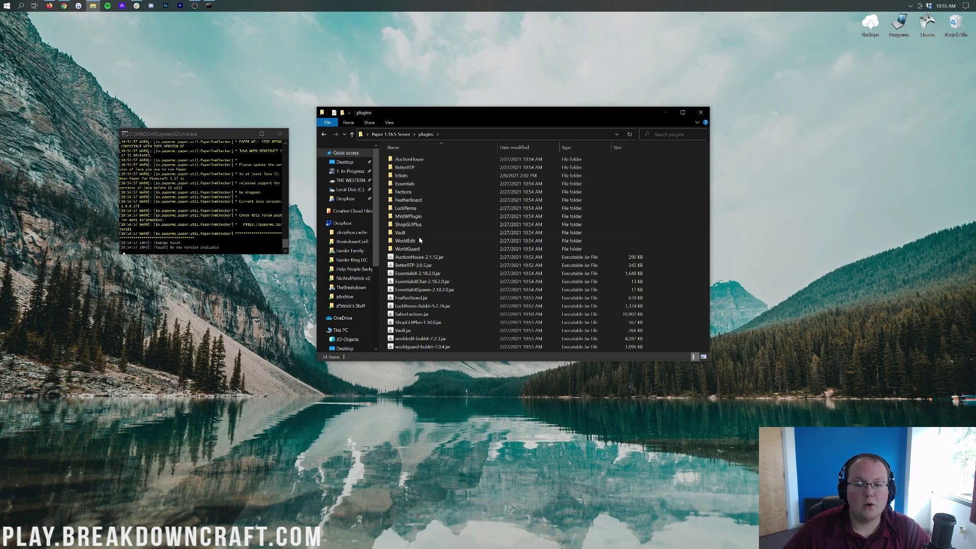
pyautogui.click(419, 208)
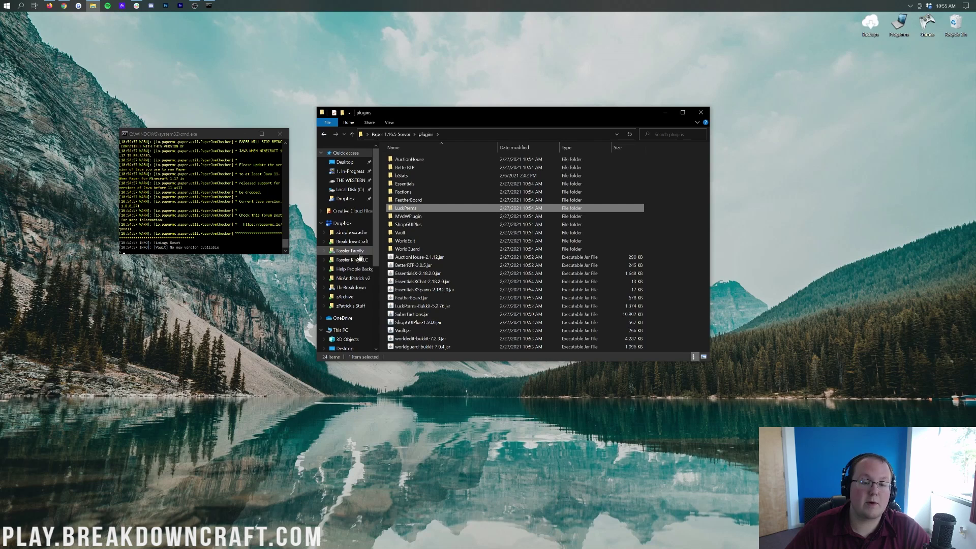
pyautogui.click(410, 226)
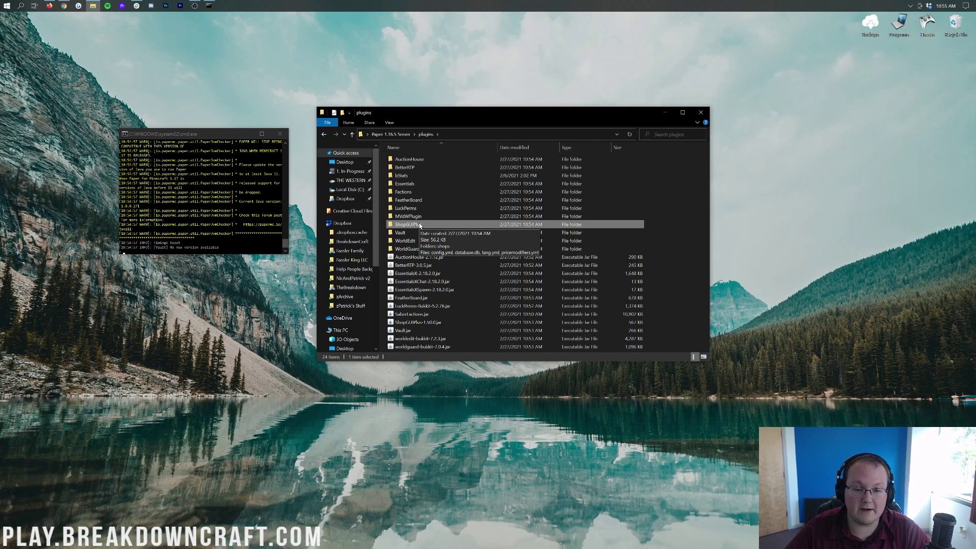
pyautogui.doubleClick(428, 192)
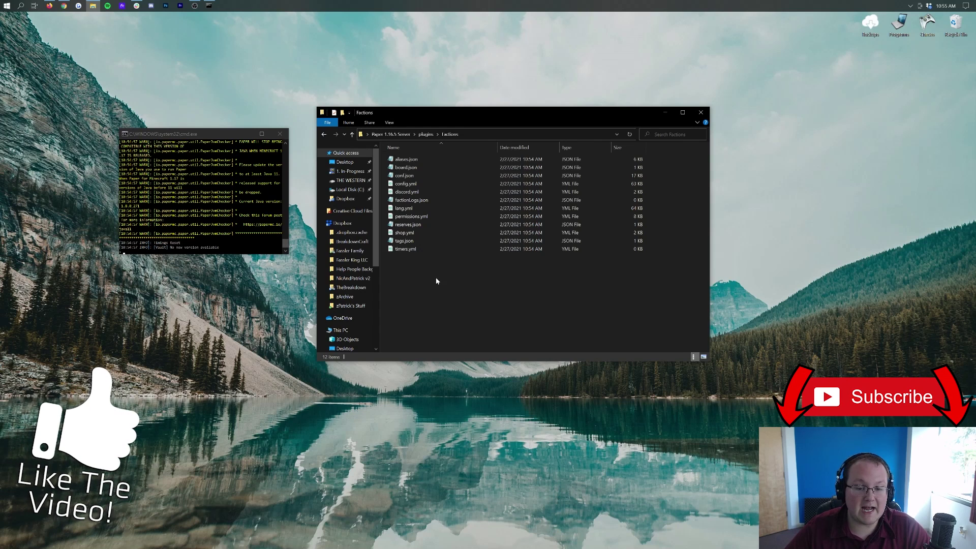
# Preview aliases.json in Notepad, then open the Factions config.yml in Atom.
pyautogui.click(416, 162)
pyautogui.doubleClick(416, 162)
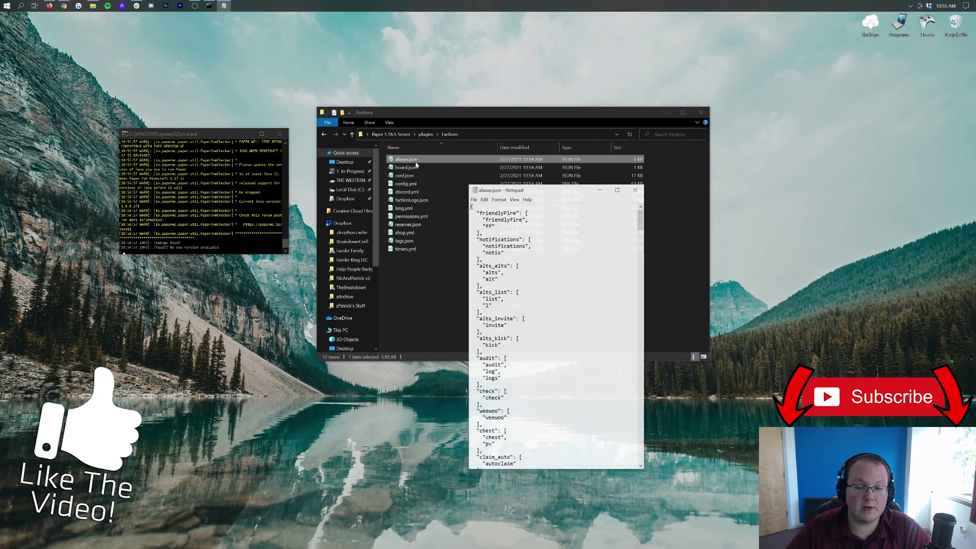
pyautogui.scroll(-10, 554, 336)
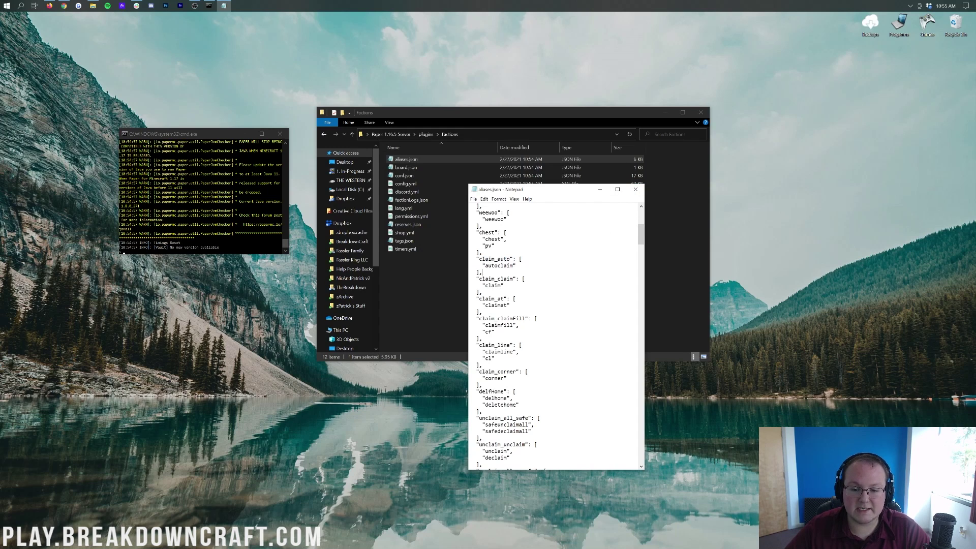
pyautogui.scroll(-15, 503, 266)
pyautogui.click(641, 195)
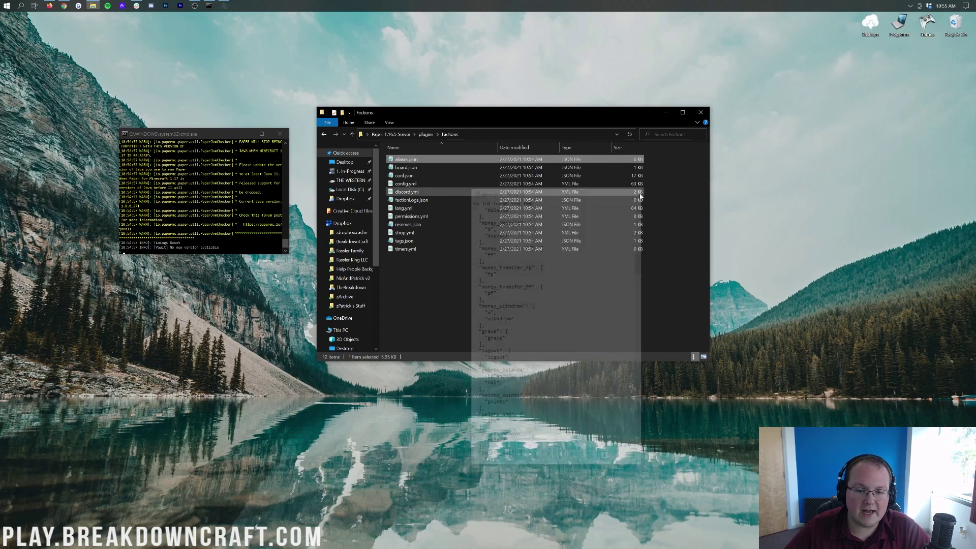
pyautogui.doubleClick(439, 182)
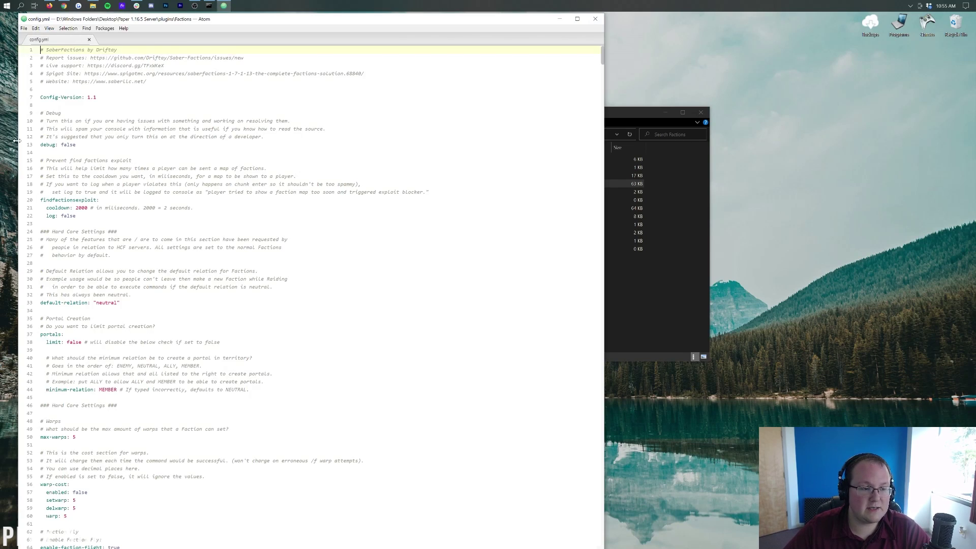
pyautogui.moveTo(19, 138); pyautogui.dragTo(184, 140)
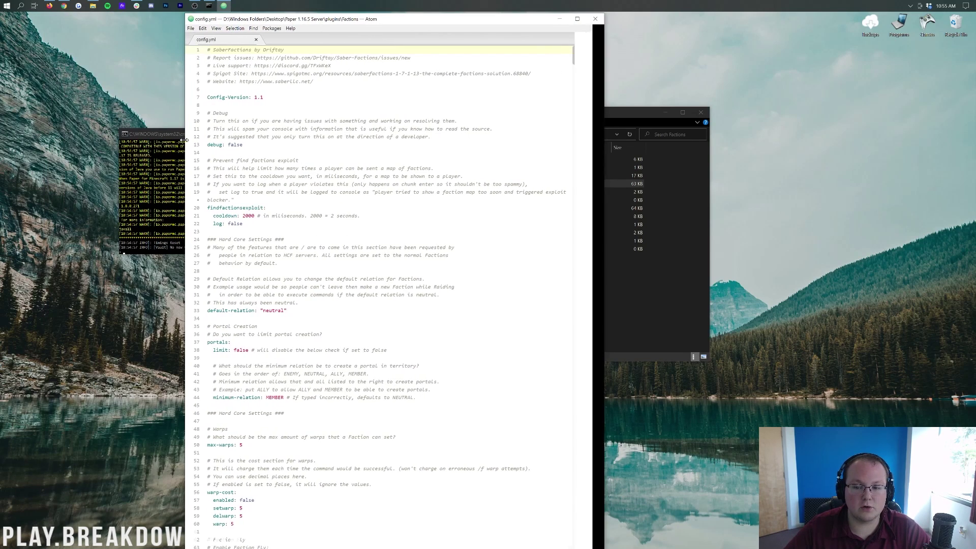
pyautogui.moveTo(421, 21); pyautogui.dragTo(501, 19)
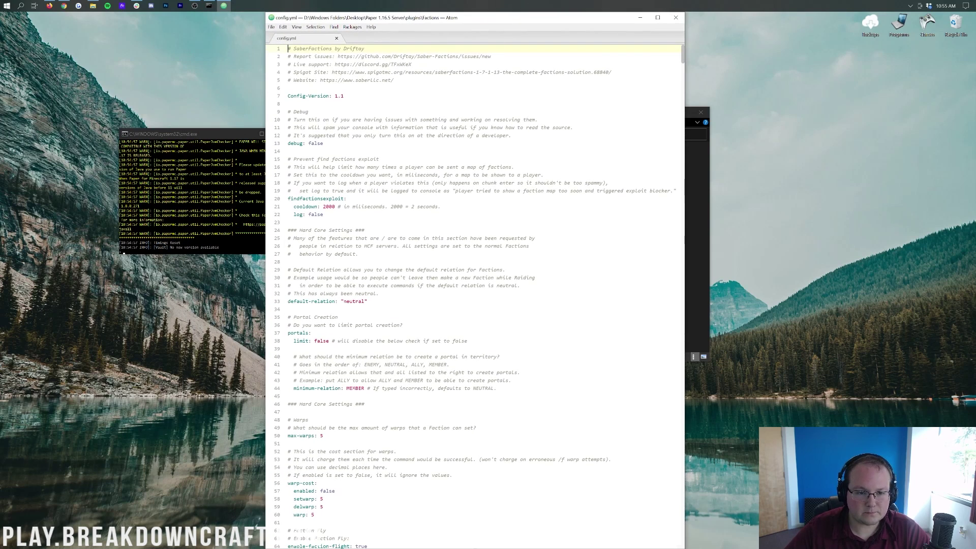
pyautogui.scroll(-5, 472, 280)
pyautogui.scroll(5, 473, 280)
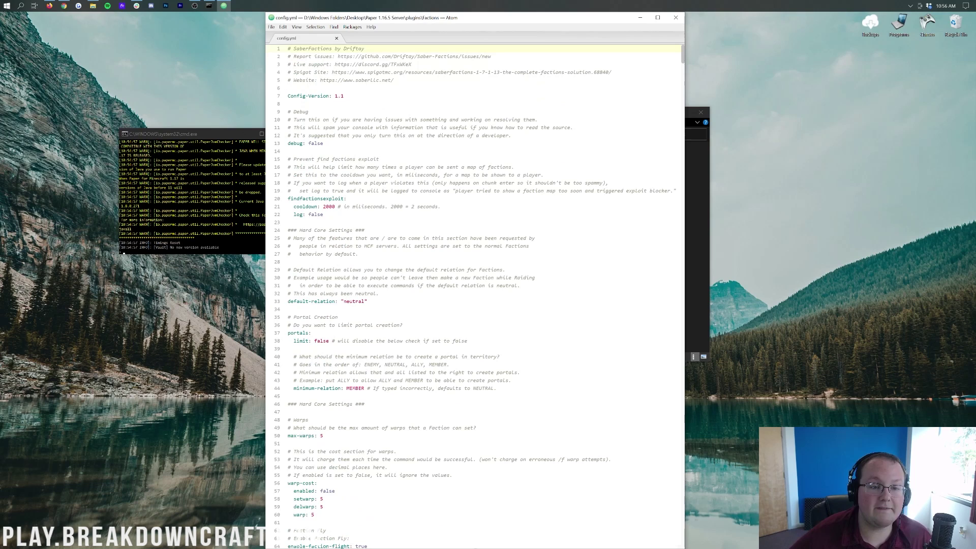
pyautogui.scroll(-5, 475, 294)
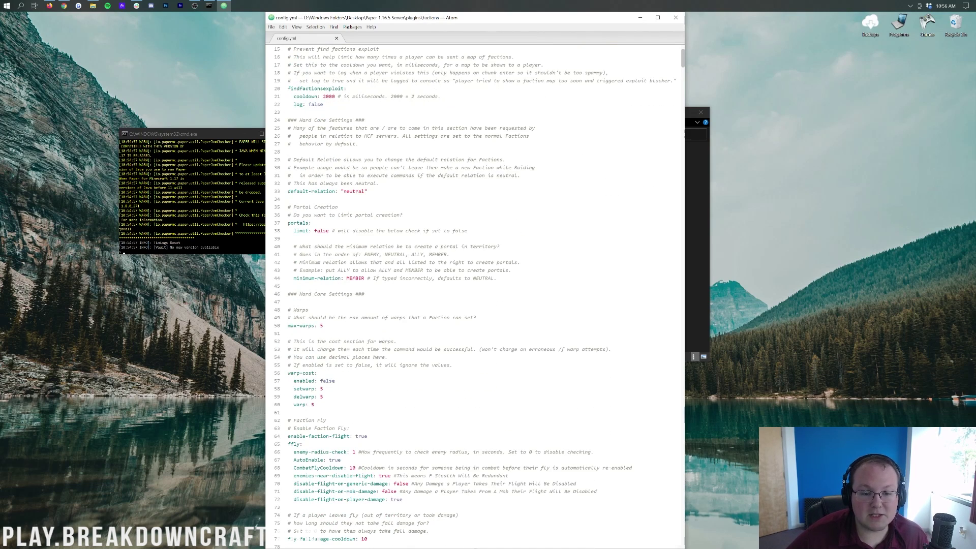
pyautogui.scroll(-6, 476, 295)
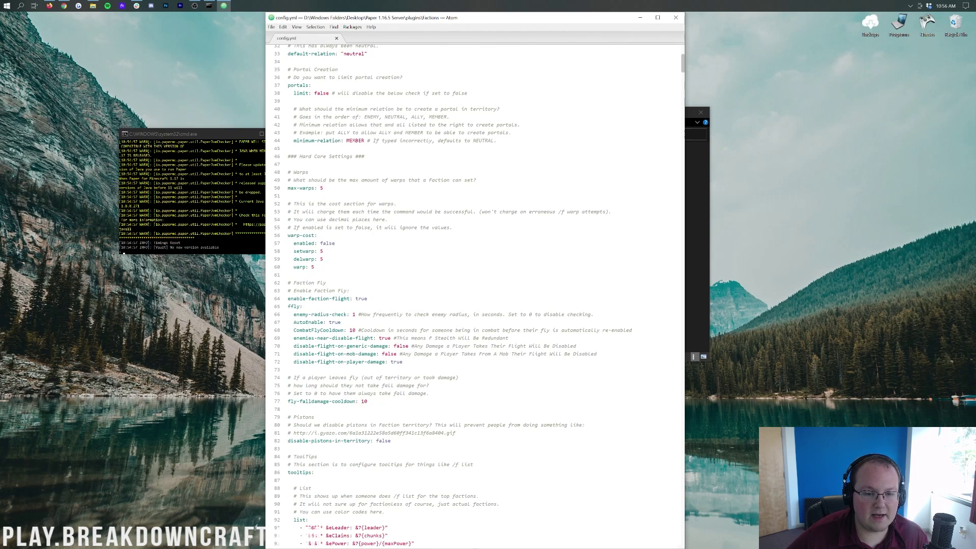
pyautogui.scroll(-6, 475, 295)
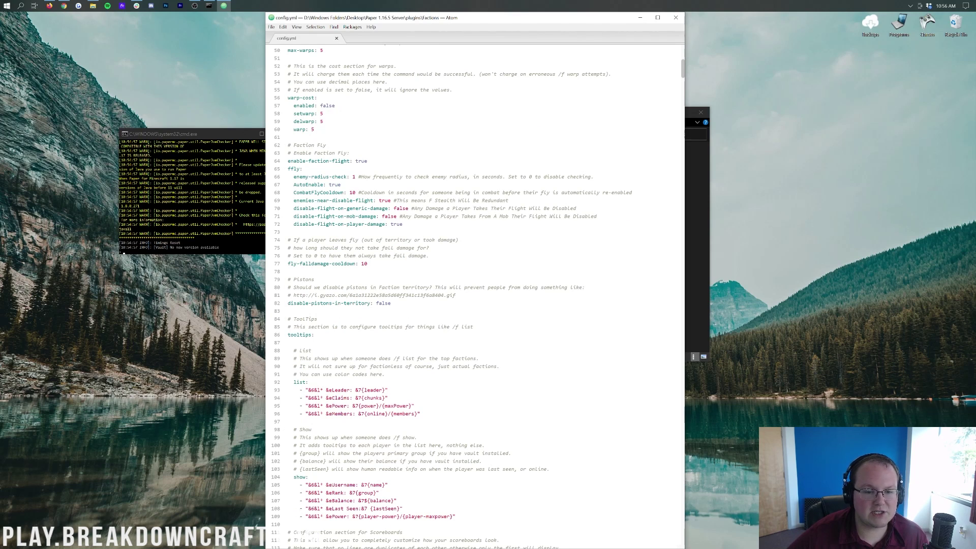
pyautogui.scroll(-16, 476, 295)
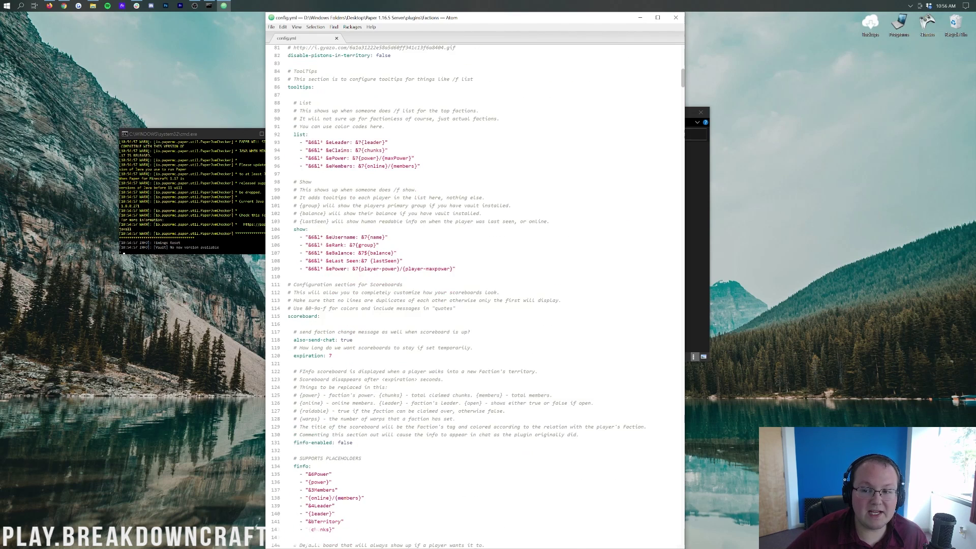
pyautogui.scroll(-20, 475, 295)
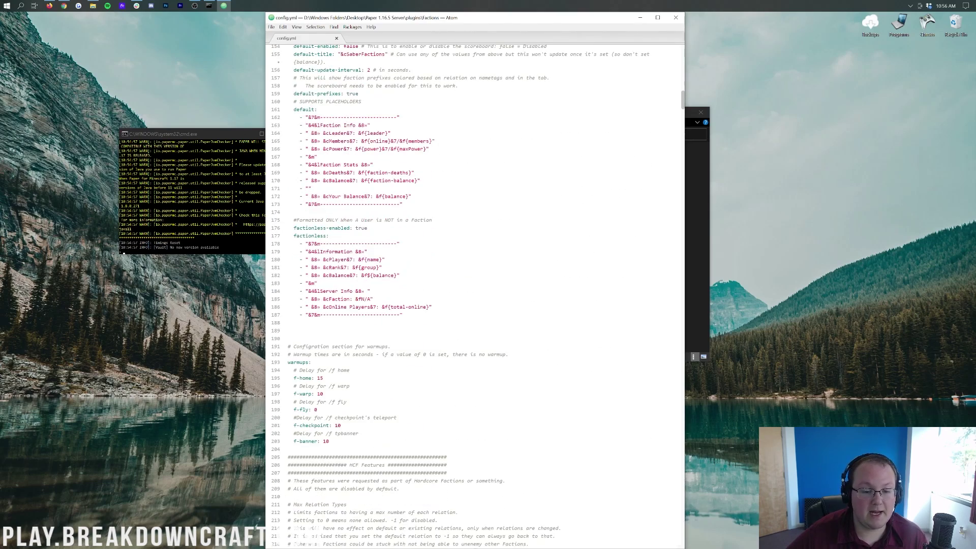
pyautogui.scroll(-13, 476, 295)
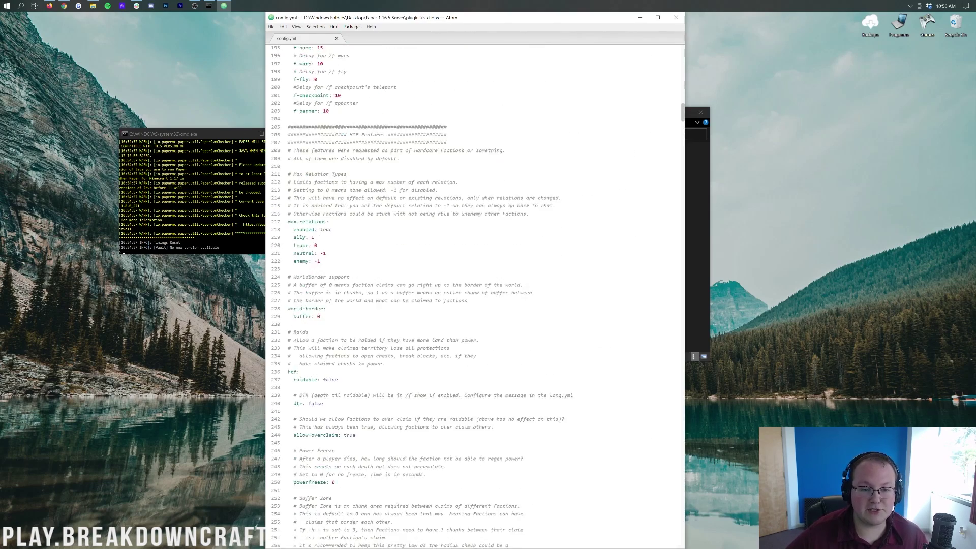
pyautogui.scroll(-12, 475, 294)
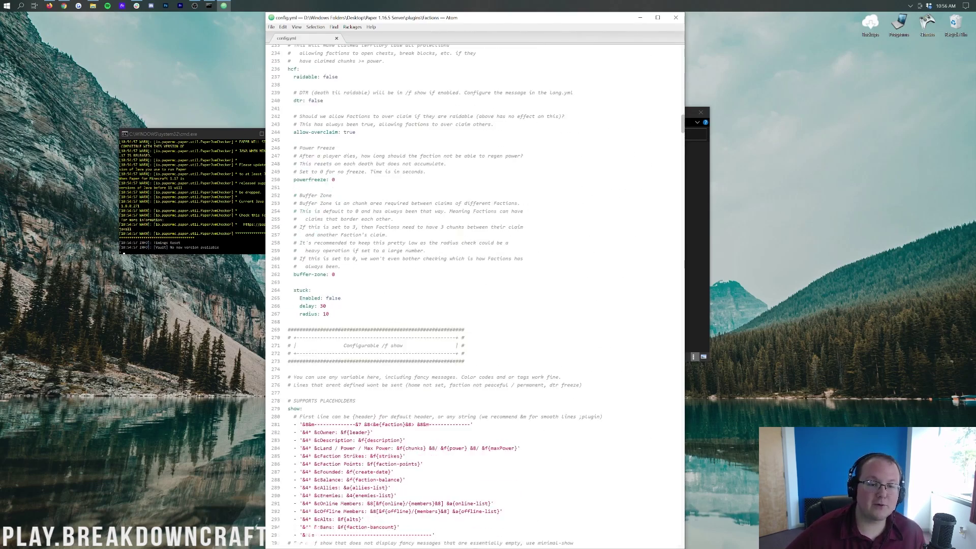
pyautogui.scroll(-15, 475, 294)
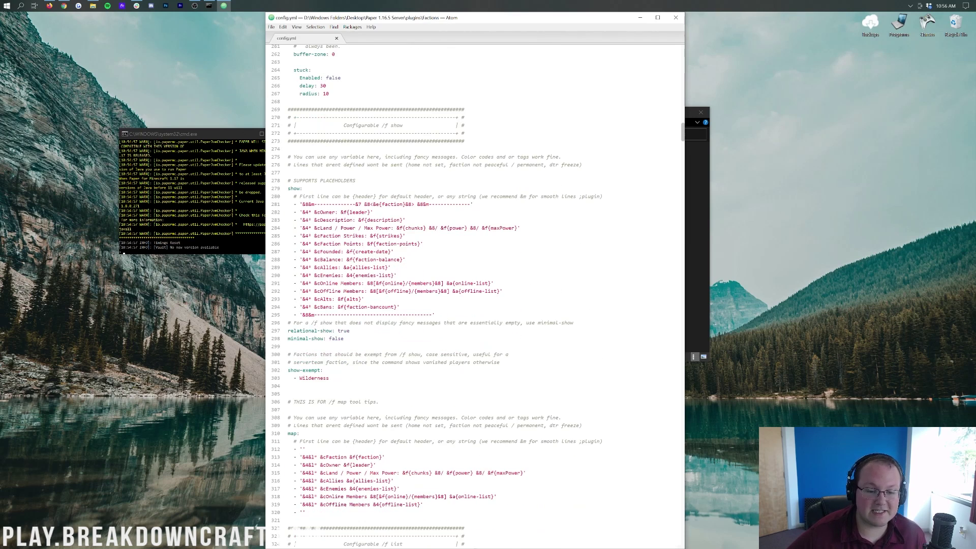
pyautogui.scroll(-2, 475, 295)
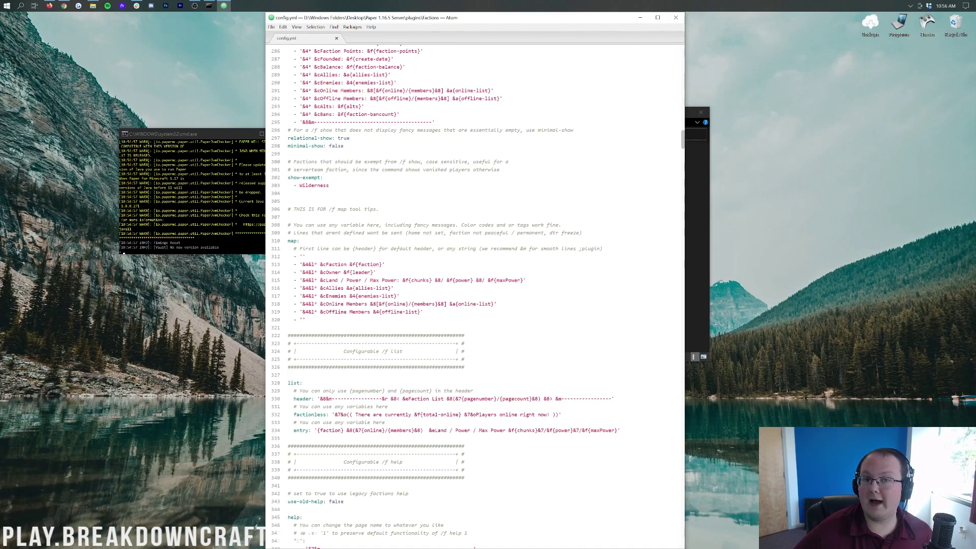
pyautogui.scroll(-12, 475, 294)
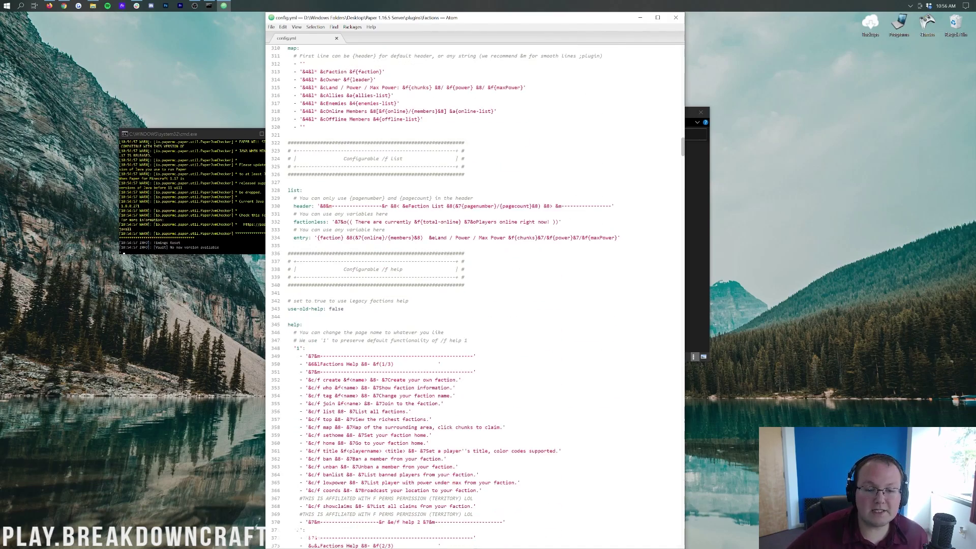
pyautogui.scroll(-17, 475, 295)
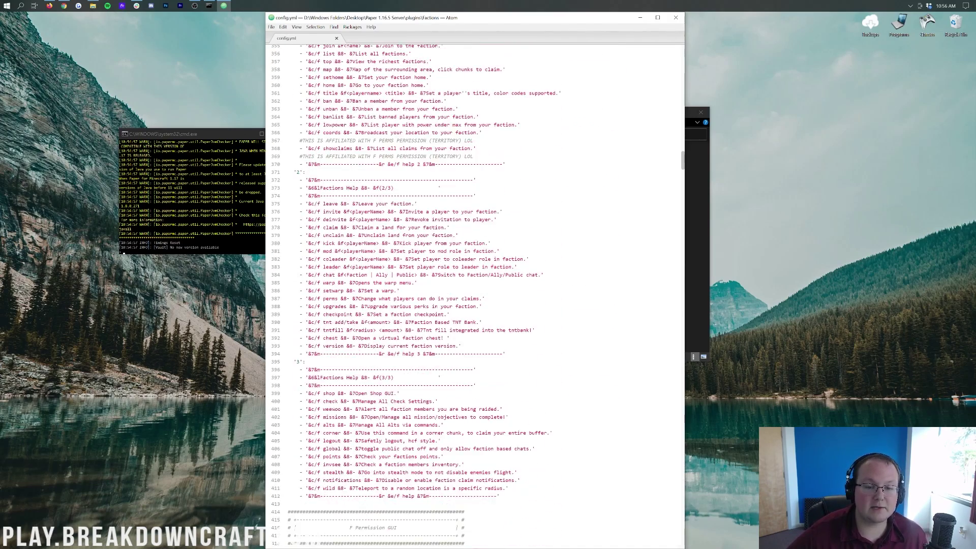
pyautogui.scroll(-7, 476, 295)
pyautogui.scroll(16, 475, 295)
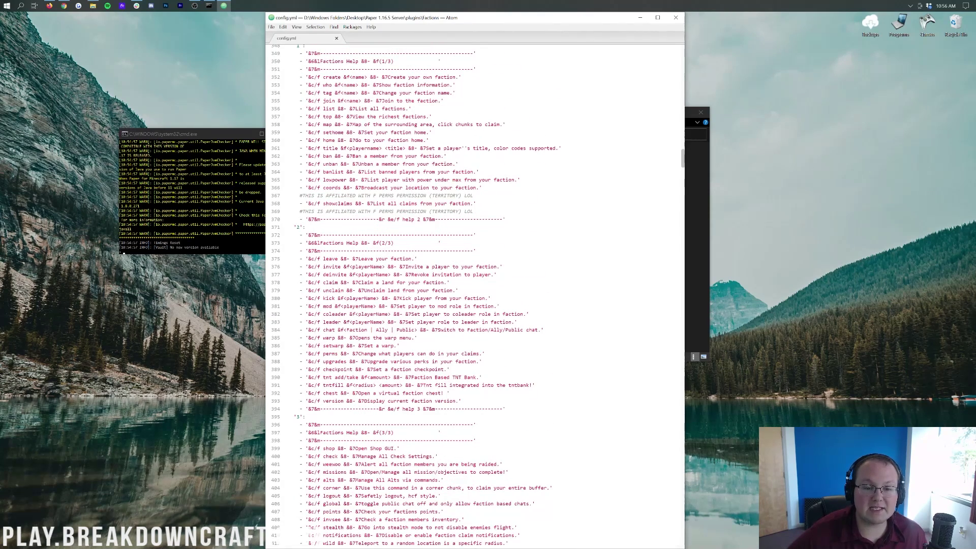
pyautogui.scroll(3, 475, 294)
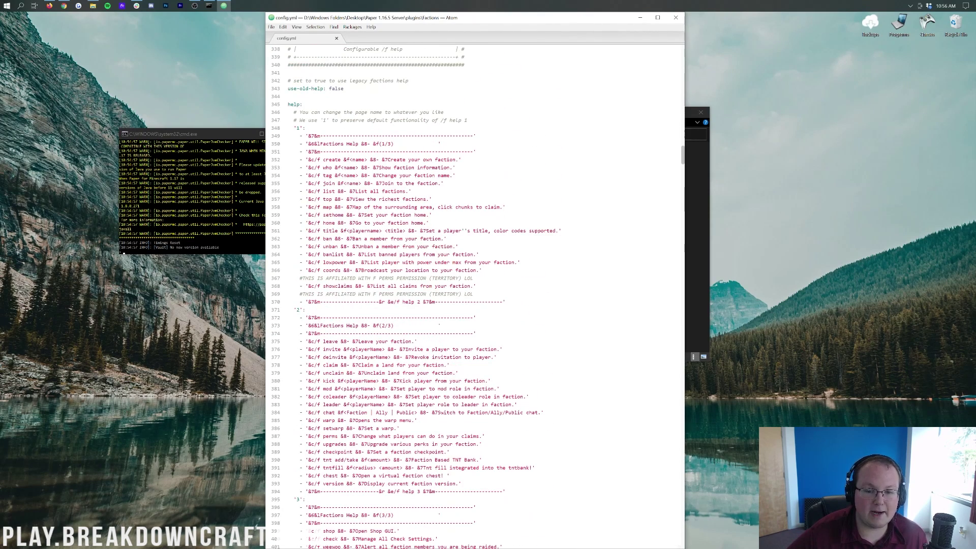
pyautogui.moveTo(288, 167); pyautogui.dragTo(386, 333)
pyautogui.click(386, 333)
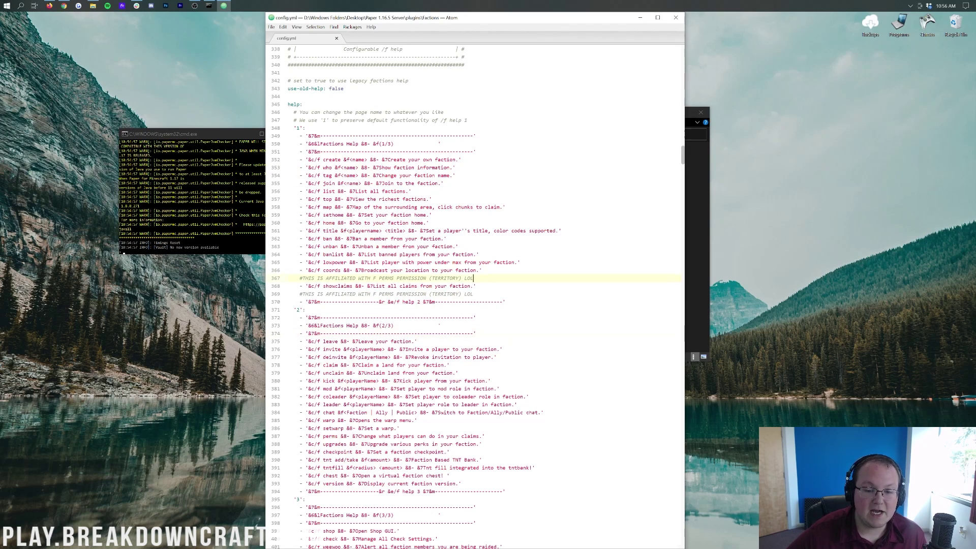
pyautogui.moveTo(473, 293); pyautogui.dragTo(288, 270)
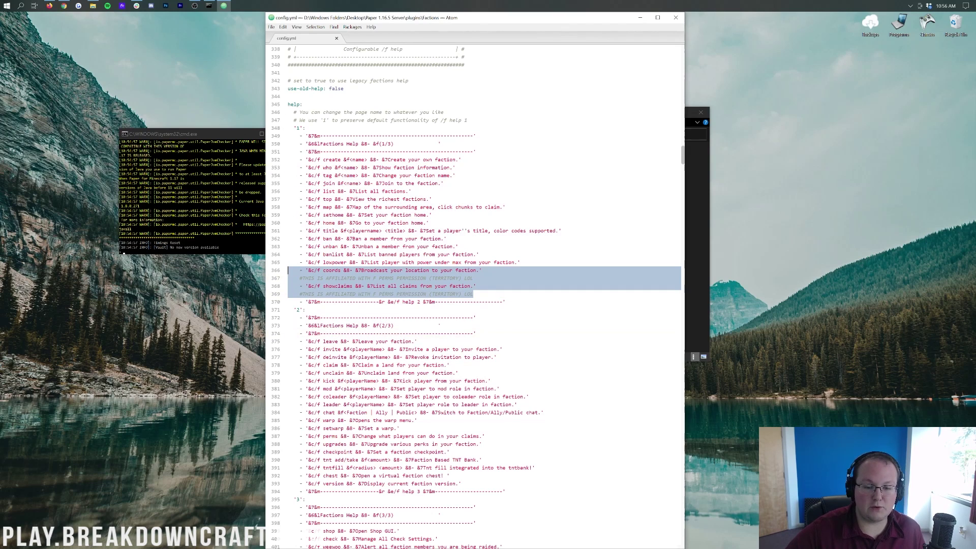
pyautogui.press('BackSpace')
pyautogui.press('BackSpace')
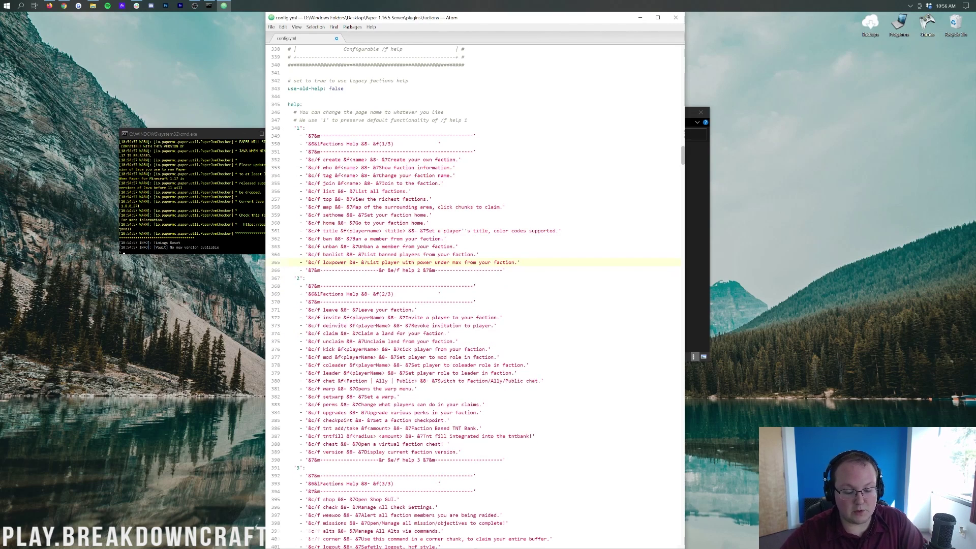
pyautogui.hotkey('ctrl', 'z')
pyautogui.click(458, 246)
pyautogui.scroll(-5, 473, 305)
pyautogui.scroll(-18, 473, 295)
pyautogui.scroll(-14, 472, 295)
pyautogui.scroll(16, 473, 295)
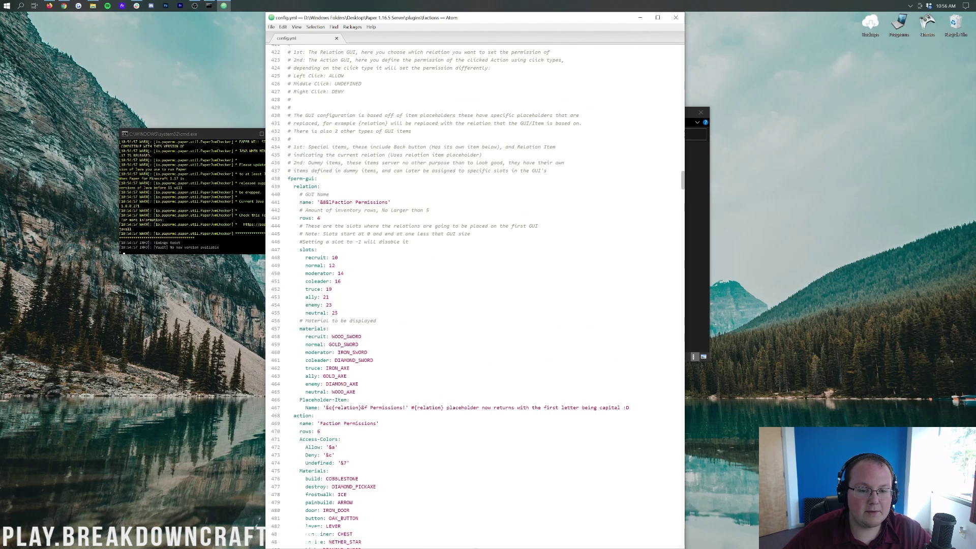
pyautogui.scroll(-2, 472, 295)
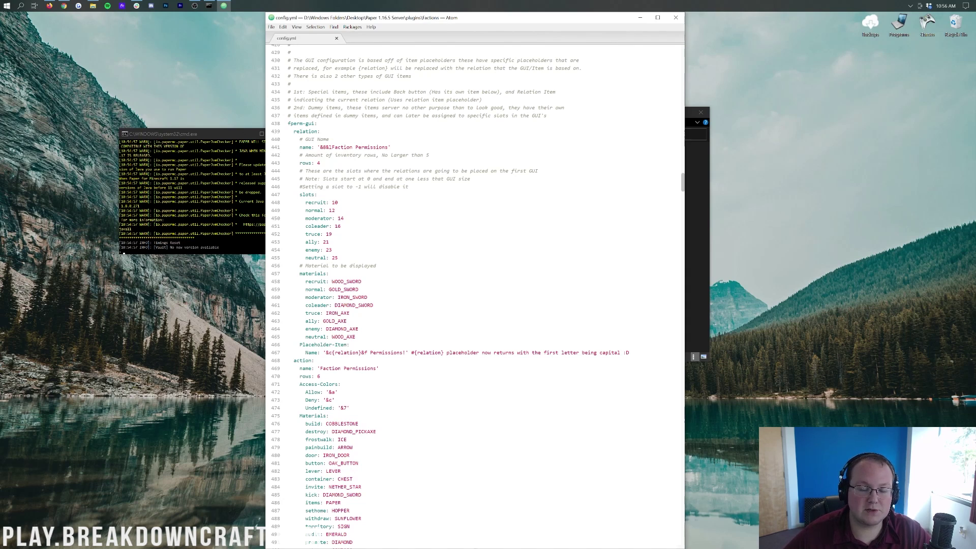
pyautogui.scroll(-6, 473, 295)
pyautogui.scroll(4, 473, 295)
pyautogui.scroll(-3, 472, 295)
pyautogui.scroll(-5, 473, 295)
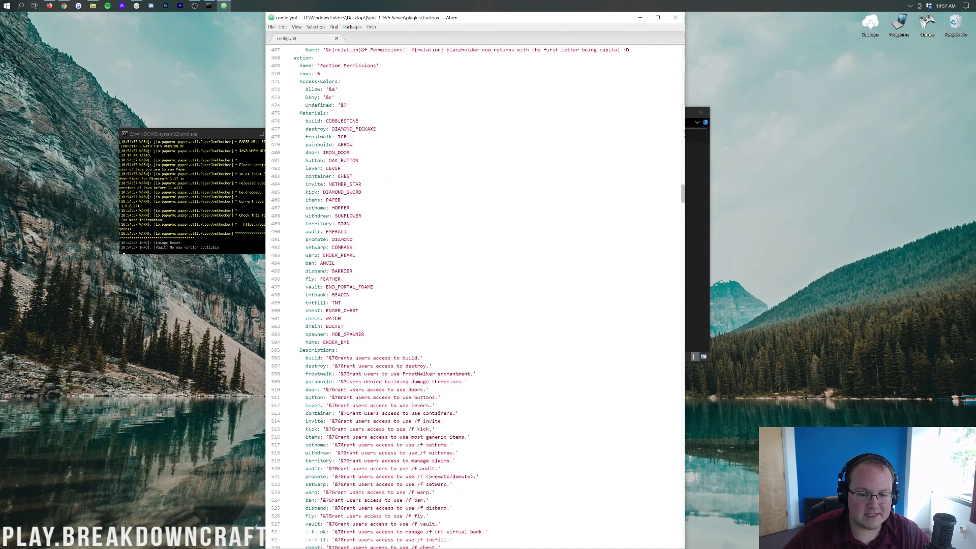
pyautogui.scroll(-13, 473, 295)
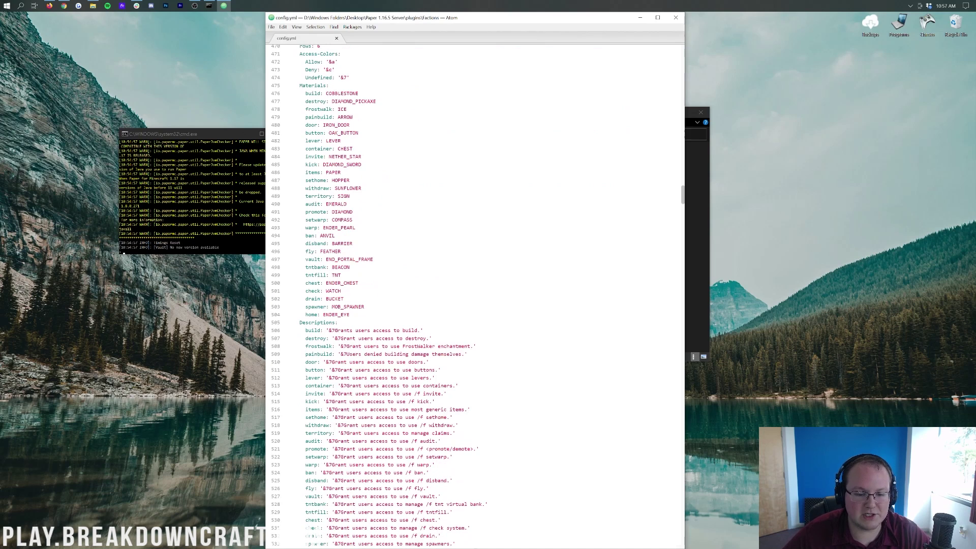
pyautogui.scroll(-3, 472, 295)
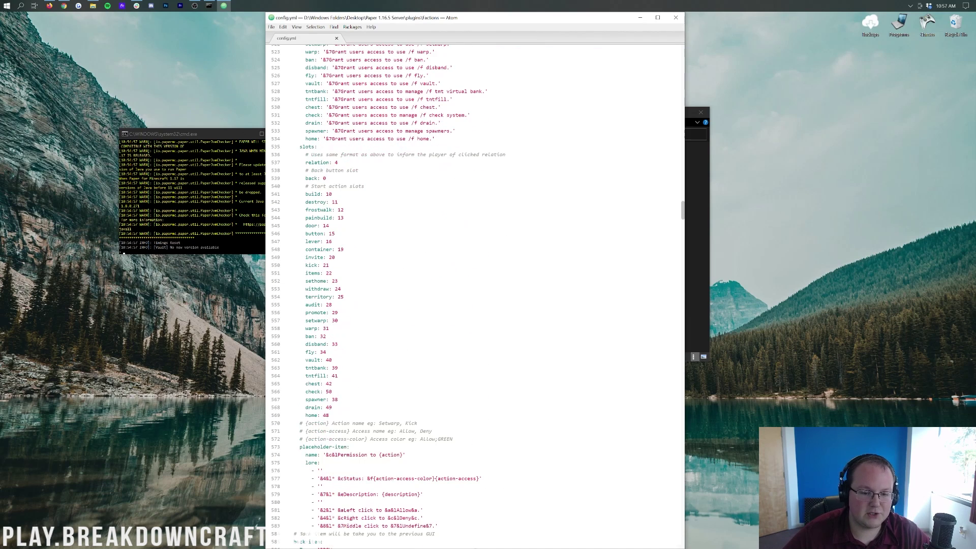
pyautogui.scroll(-3, 473, 295)
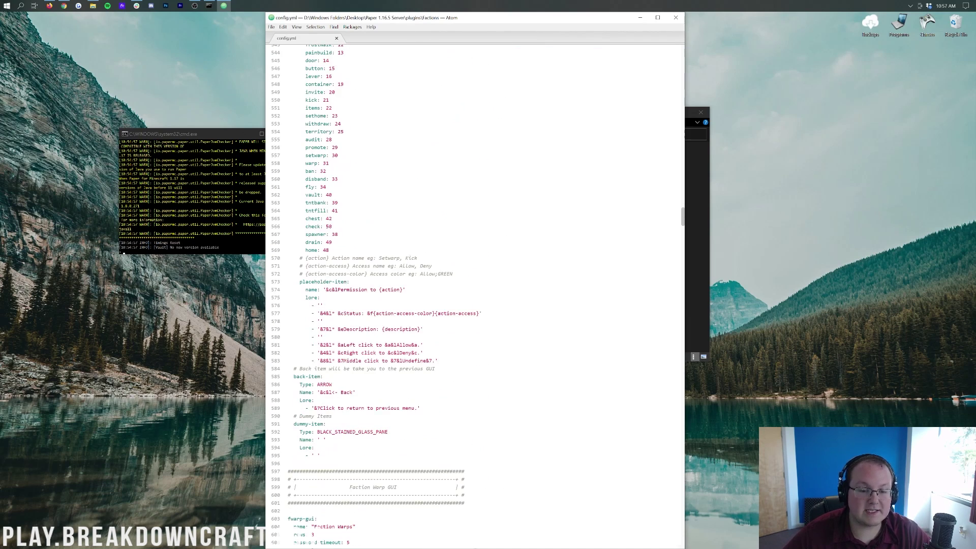
pyautogui.scroll(-15, 472, 295)
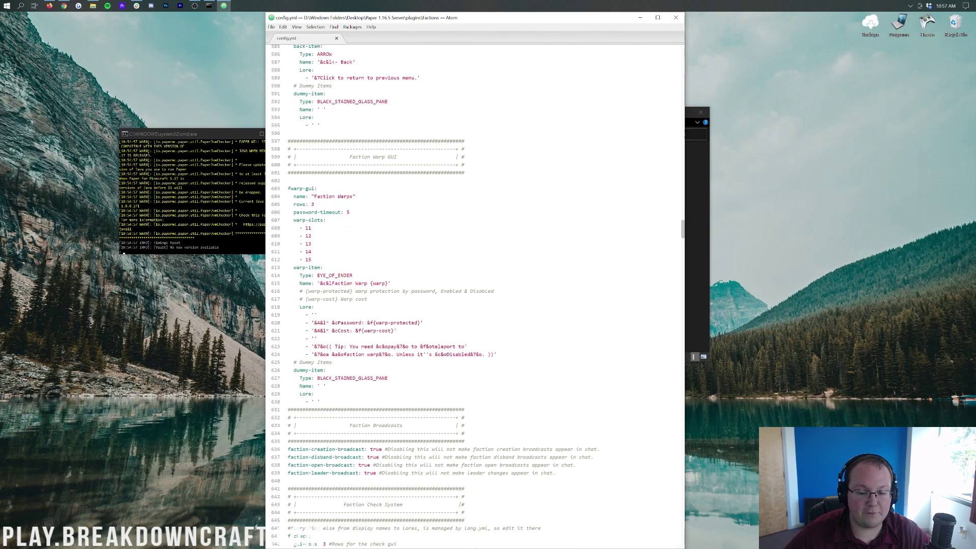
pyautogui.scroll(-8, 473, 295)
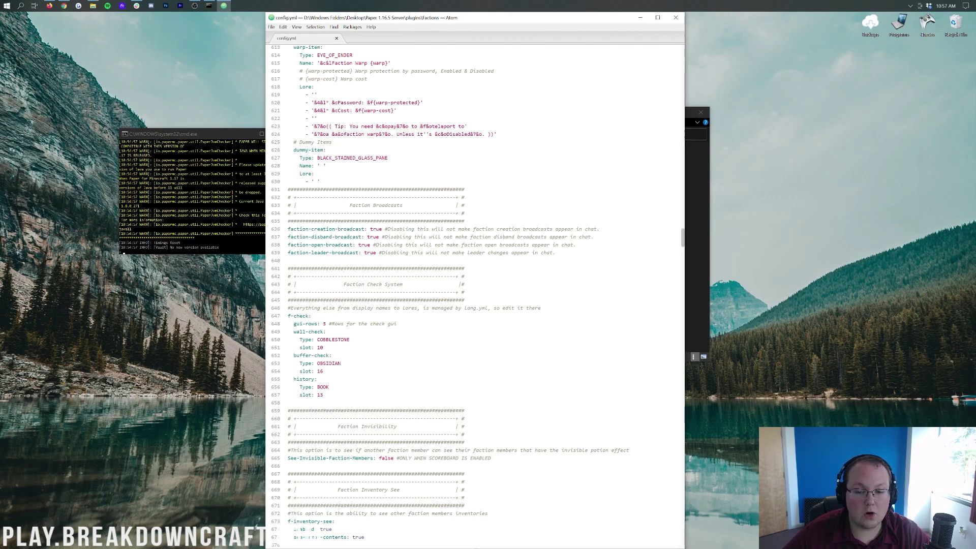
pyautogui.scroll(-15, 475, 295)
pyautogui.scroll(-12, 475, 295)
pyautogui.scroll(10, 475, 295)
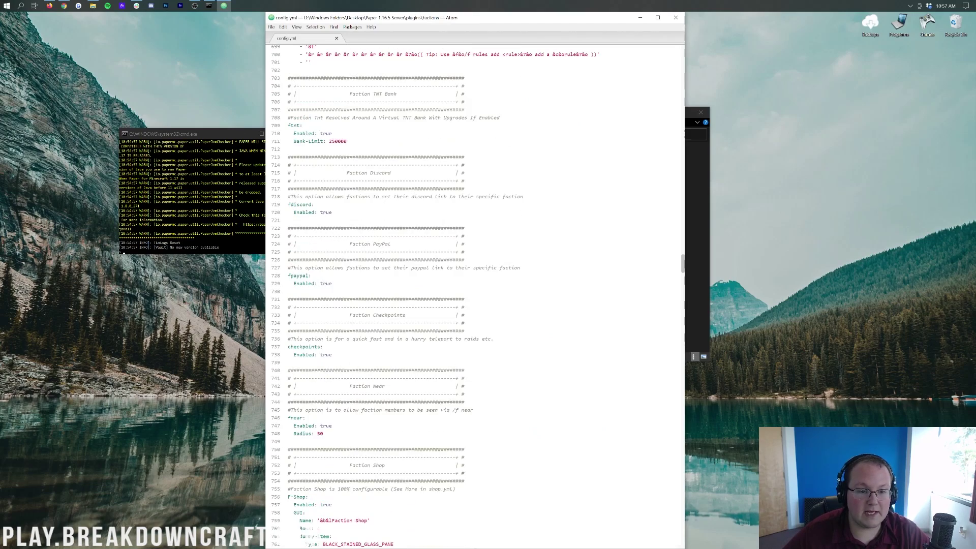
pyautogui.scroll(-12, 475, 295)
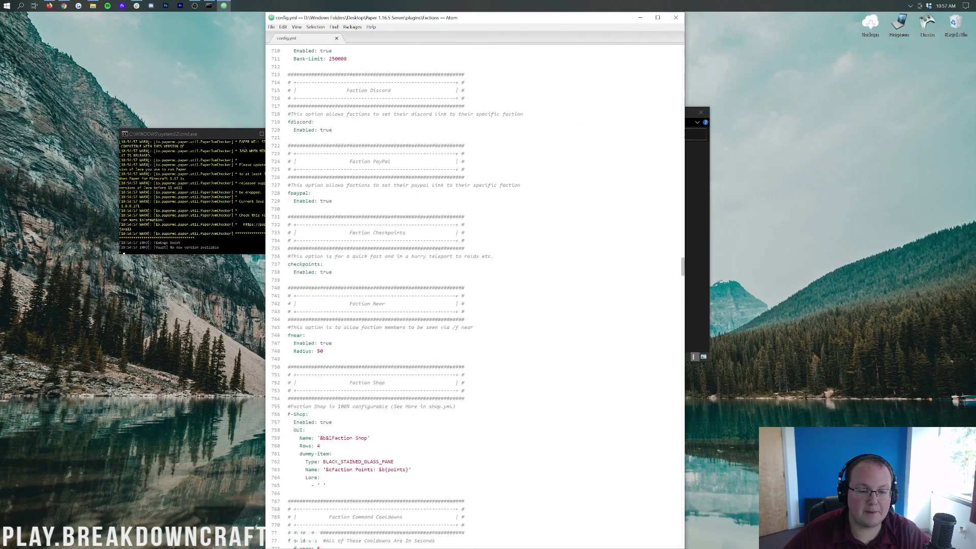
pyautogui.scroll(-20, 475, 295)
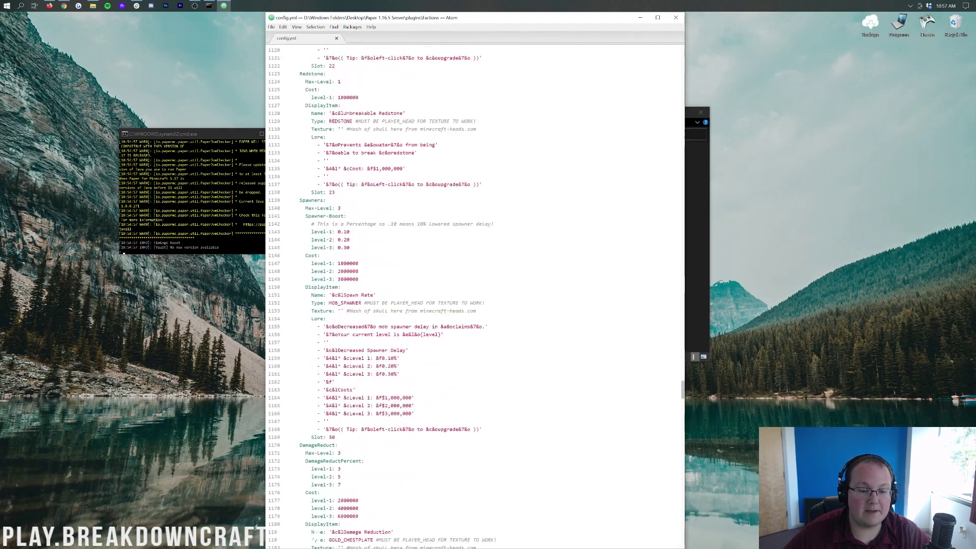
pyautogui.scroll(-18, 475, 294)
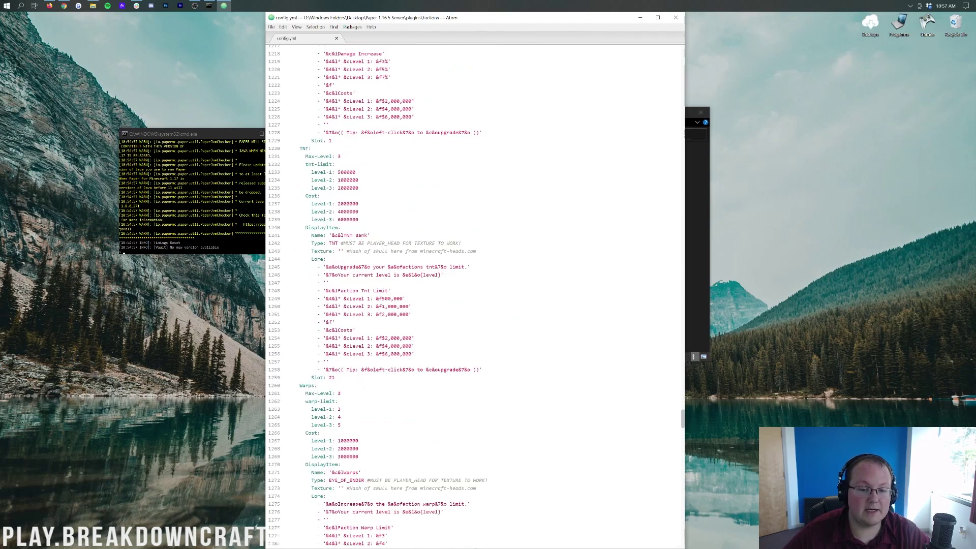